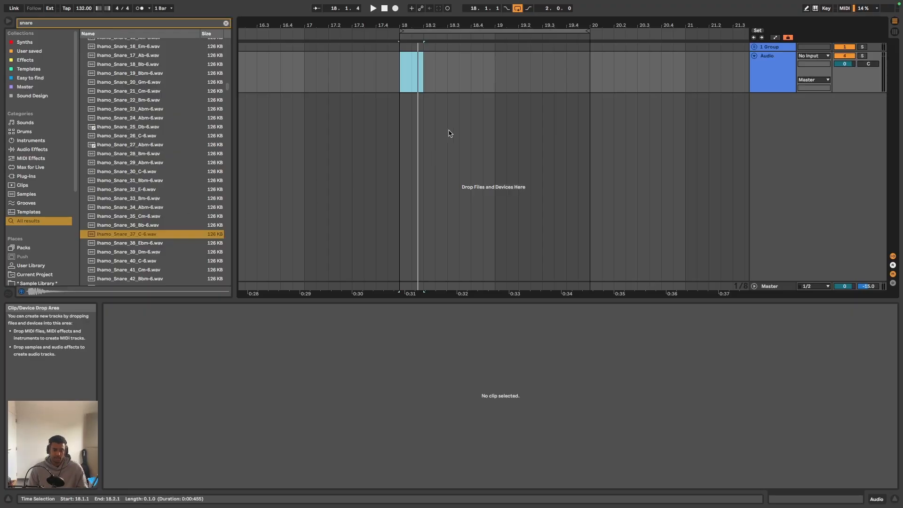
# - Place the lhamo_Snare_37_C-6.wav sample on the audio track at bar 18 and play it
pyautogui.moveTo(140, 235); pyautogui.dragTo(404, 73)
pyautogui.press('space')
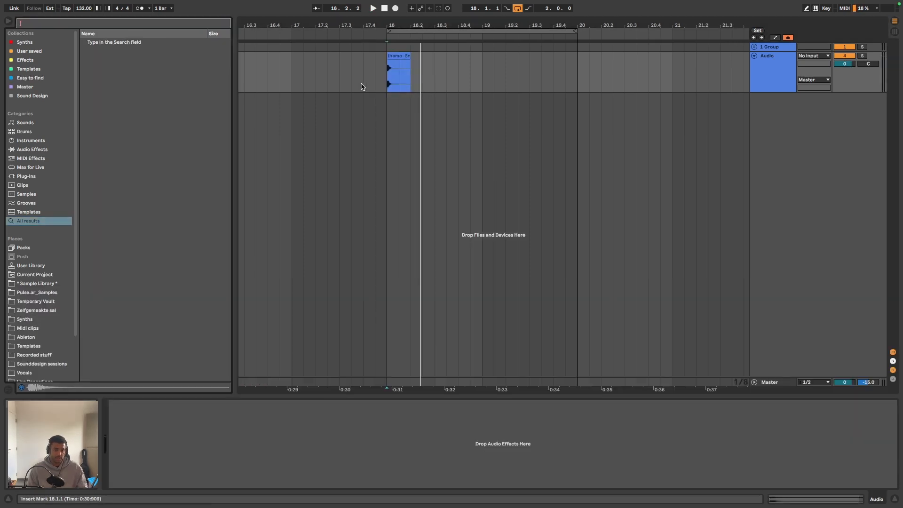
# - Find the Resonators effect, add it to the audio track, and set its Dry/Wet to 100%
pyautogui.write('rese')
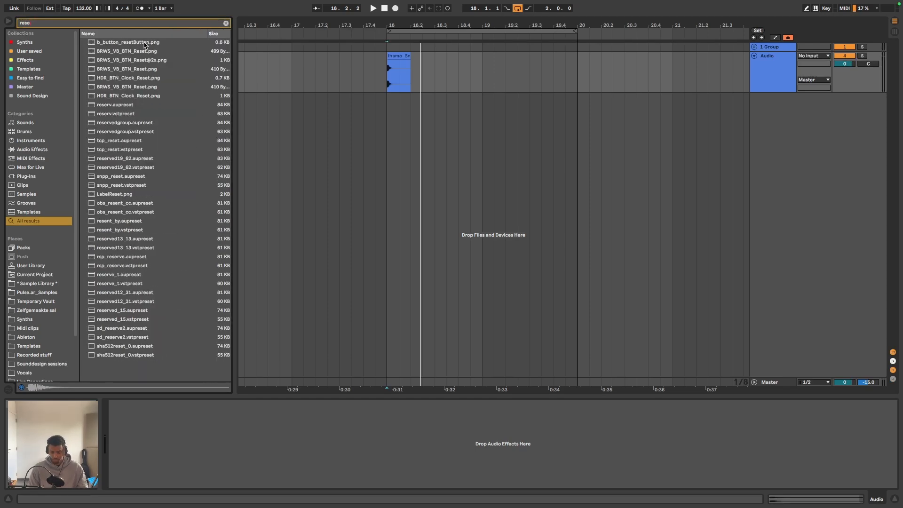
pyautogui.press('BackSpace')
pyautogui.moveTo(112, 44); pyautogui.dragTo(452, 85)
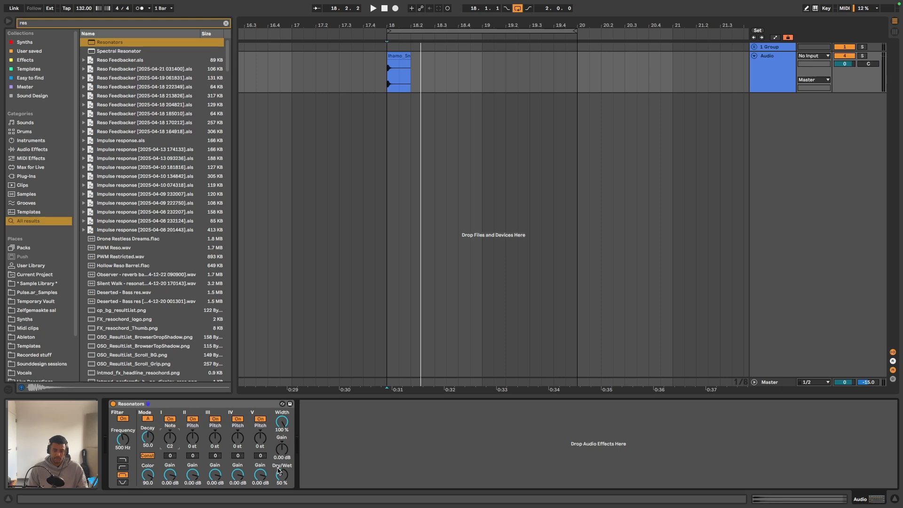
pyautogui.press('space')
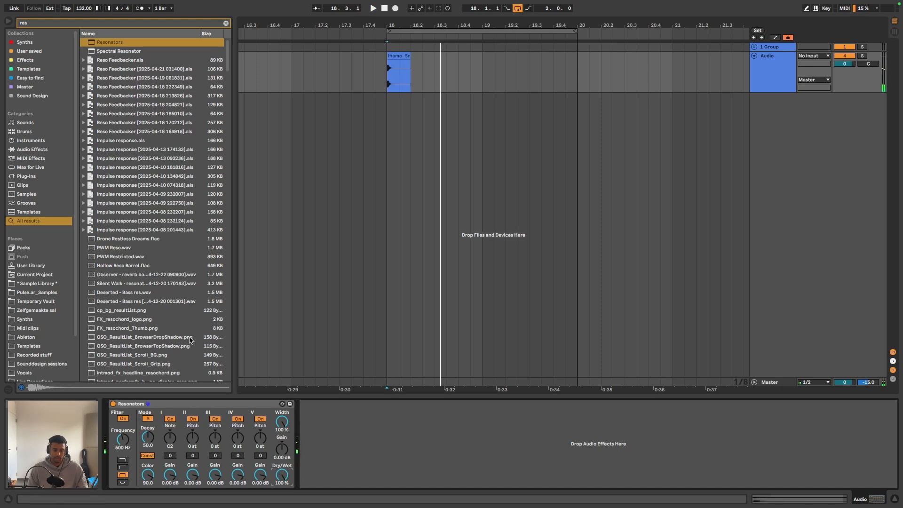
# - Try a different note on the first resonator while auditioning the snare
pyautogui.press('space')
pyautogui.press('space')
pyautogui.moveTo(174, 440); pyautogui.dragTo(175, 427)
pyautogui.press('space')
pyautogui.press('space')
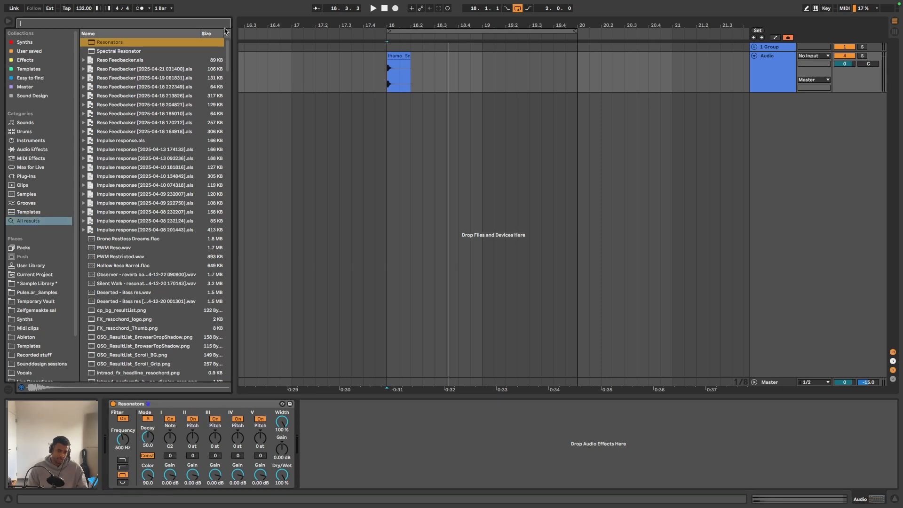
# - Create a new MIDI track below the audio track and add the Expression Control device to it
pyautogui.click(225, 23)
pyautogui.write('ex')
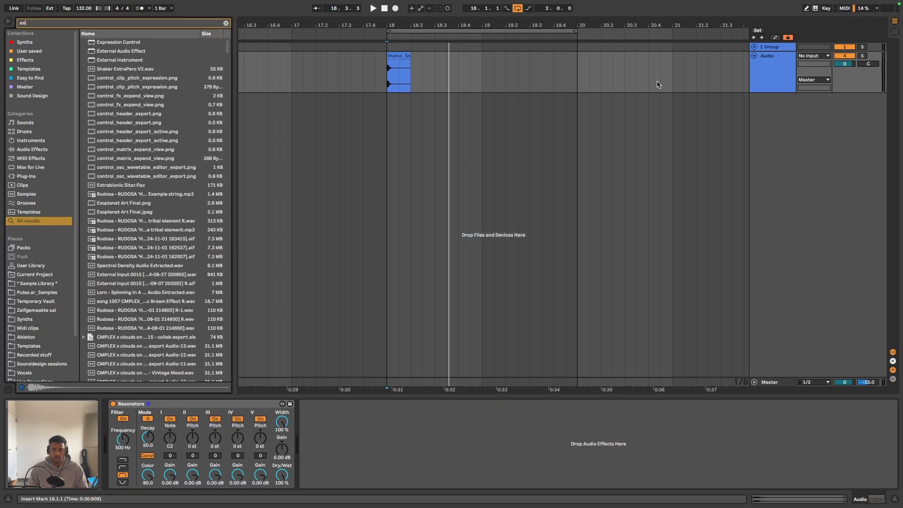
pyautogui.click(760, 80)
pyautogui.press('super+shift+t')
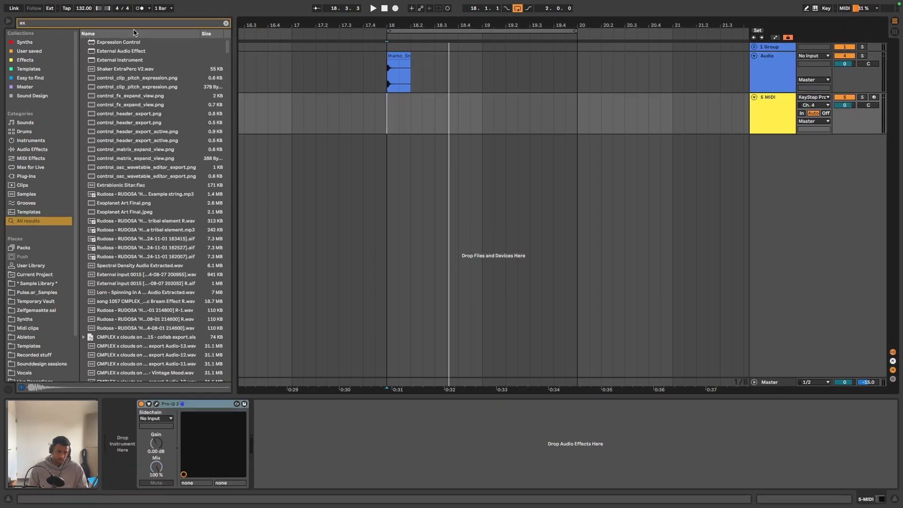
pyautogui.moveTo(125, 45); pyautogui.dragTo(394, 118)
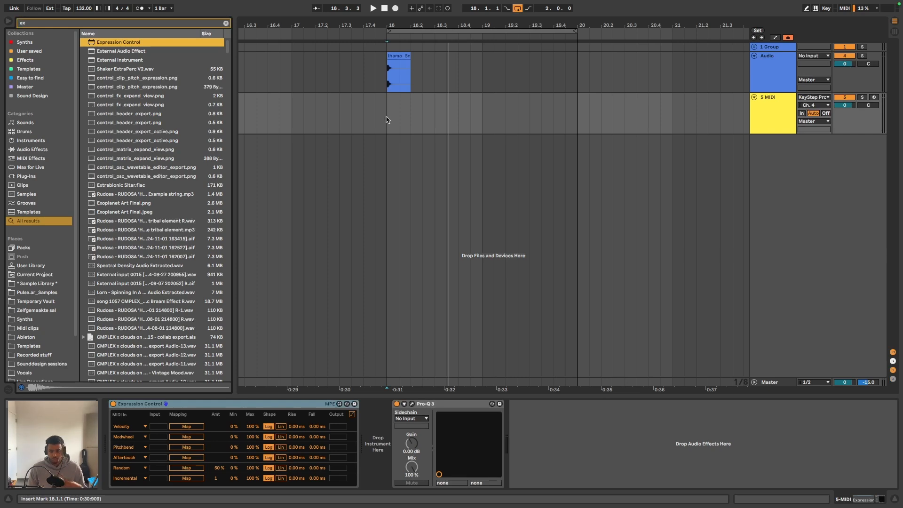
# - Set all six Expression Control sources to Random with an amount of 100% each
pyautogui.click(137, 427)
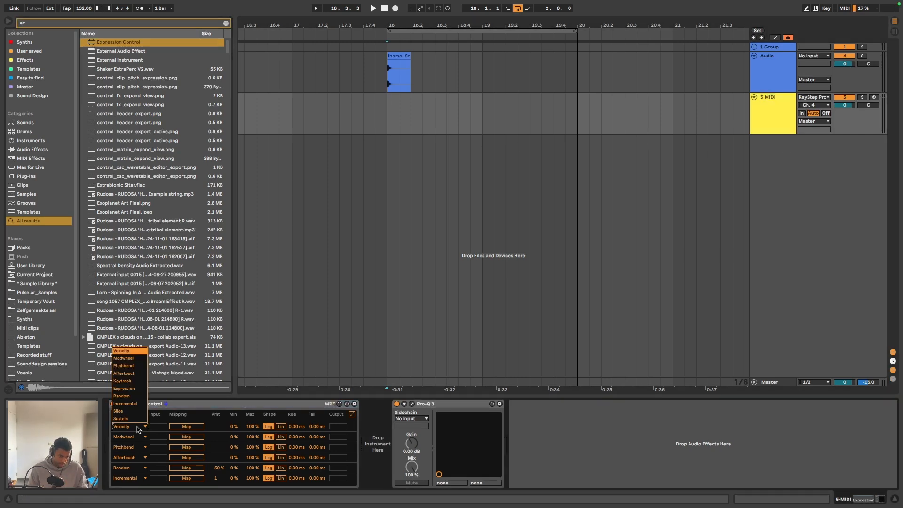
pyautogui.click(182, 413)
pyautogui.click(131, 427)
pyautogui.click(124, 395)
pyautogui.click(134, 437)
pyautogui.click(123, 405)
pyautogui.click(134, 448)
pyautogui.click(127, 415)
pyautogui.click(135, 458)
pyautogui.click(127, 426)
pyautogui.click(135, 468)
pyautogui.click(135, 478)
pyautogui.click(127, 447)
pyautogui.click(222, 427)
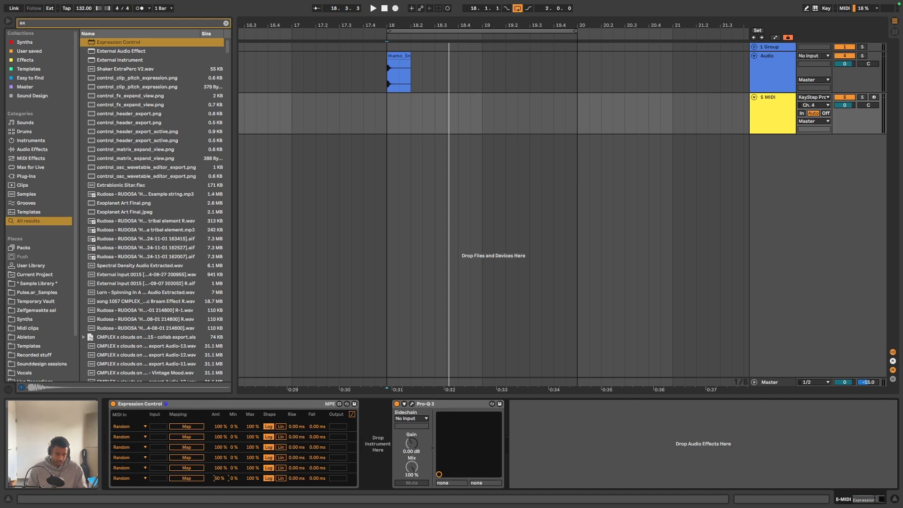
# - Map the first five Random sources to the Resonators' I Note and the II, III, IV and V Pitch parameters
pyautogui.click(185, 427)
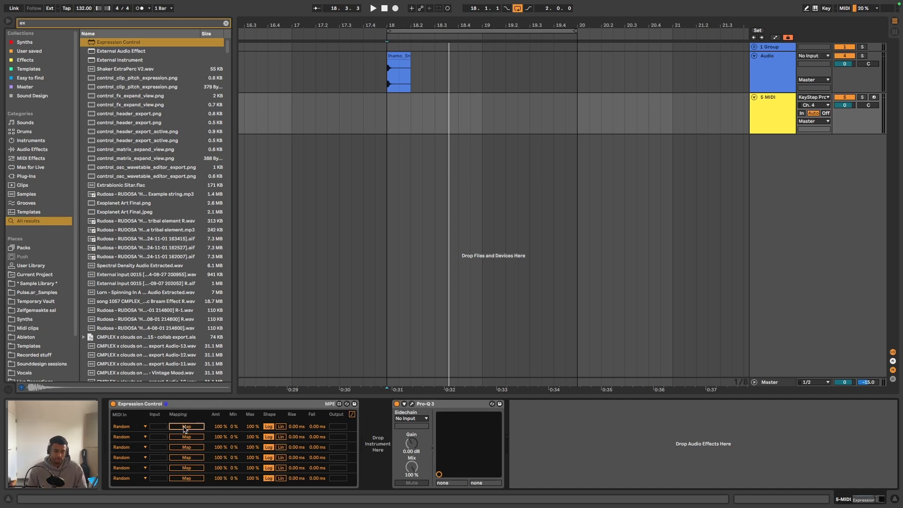
pyautogui.click(783, 79)
pyautogui.click(170, 435)
pyautogui.click(773, 113)
pyautogui.click(186, 436)
pyautogui.click(773, 75)
pyautogui.click(193, 437)
pyautogui.click(774, 113)
pyautogui.click(195, 447)
pyautogui.click(774, 75)
pyautogui.click(216, 437)
pyautogui.click(774, 113)
pyautogui.click(188, 457)
pyautogui.click(773, 75)
pyautogui.click(240, 437)
pyautogui.click(773, 113)
pyautogui.click(196, 467)
pyautogui.click(773, 75)
pyautogui.click(265, 437)
# - Create a MIDI clip from 18.1.1 to 18.3.3 on the MIDI track and add a C3 note at its start
pyautogui.moveTo(388, 105); pyautogui.dragTo(449, 97)
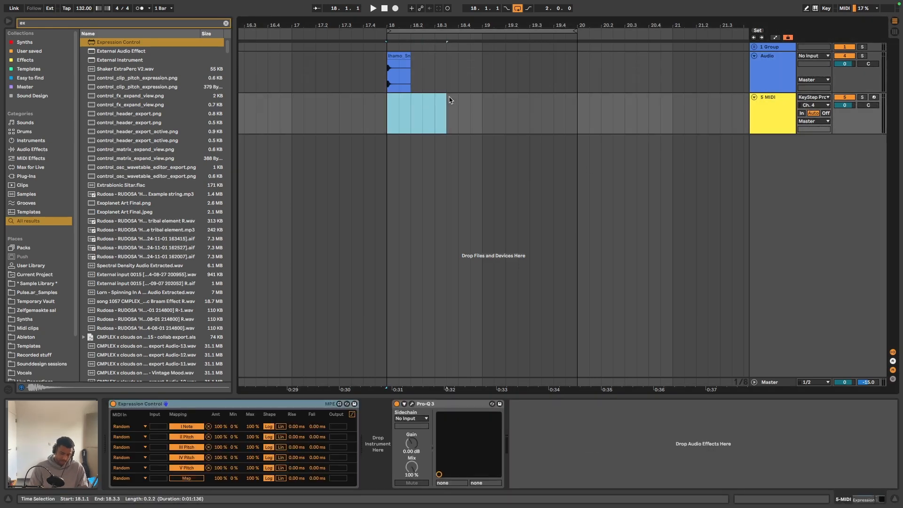
pyautogui.press('super+shift+m')
pyautogui.click(325, 428)
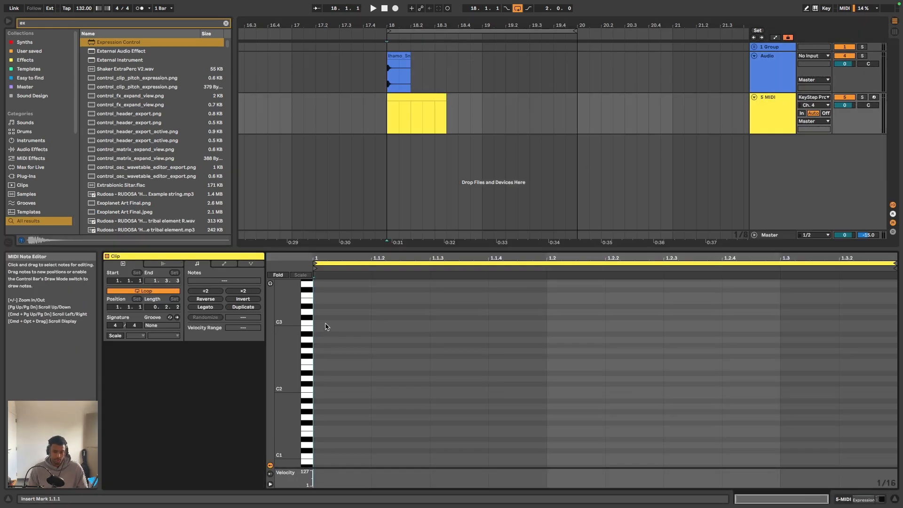
pyautogui.doubleClick(325, 323)
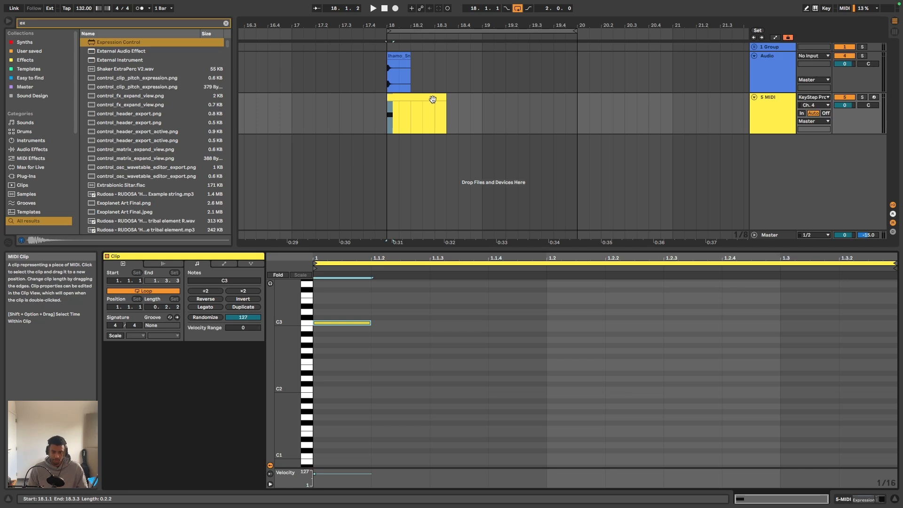
# - Play the snare while watching the Resonators' pitches randomise, and shorten the loop to one bar starting at bar 18
pyautogui.doubleClick(763, 100)
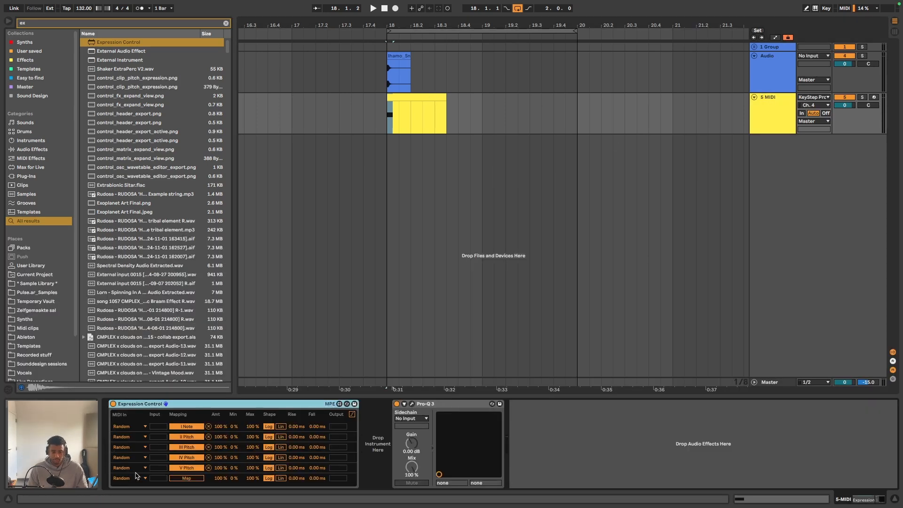
pyautogui.click(781, 71)
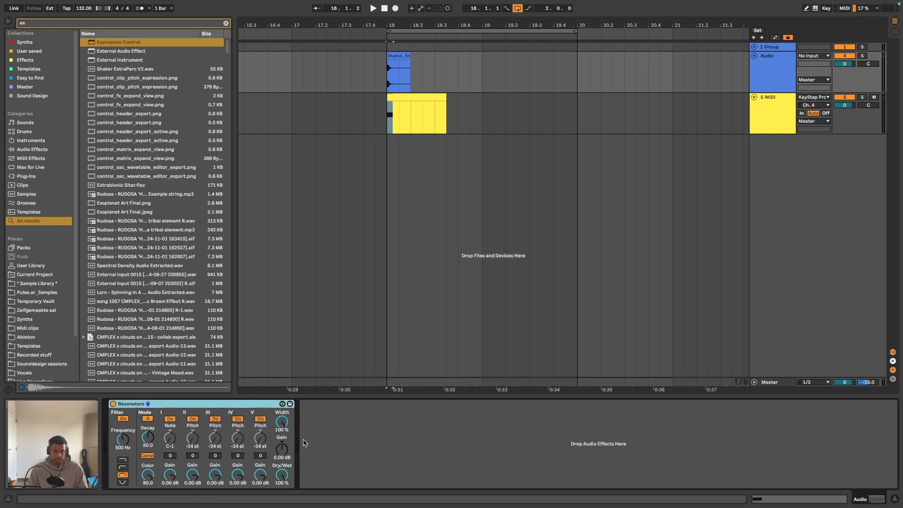
pyautogui.press('space')
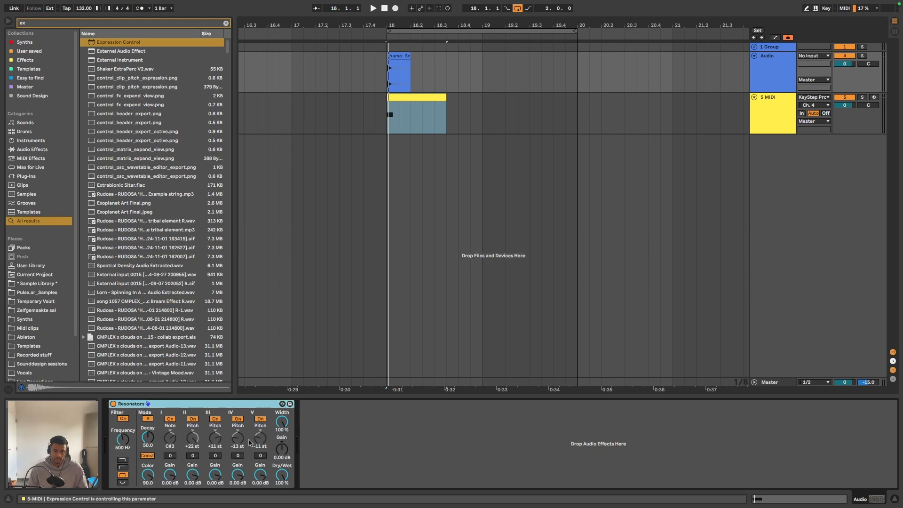
pyautogui.press('space')
pyautogui.moveTo(573, 31); pyautogui.dragTo(482, 31)
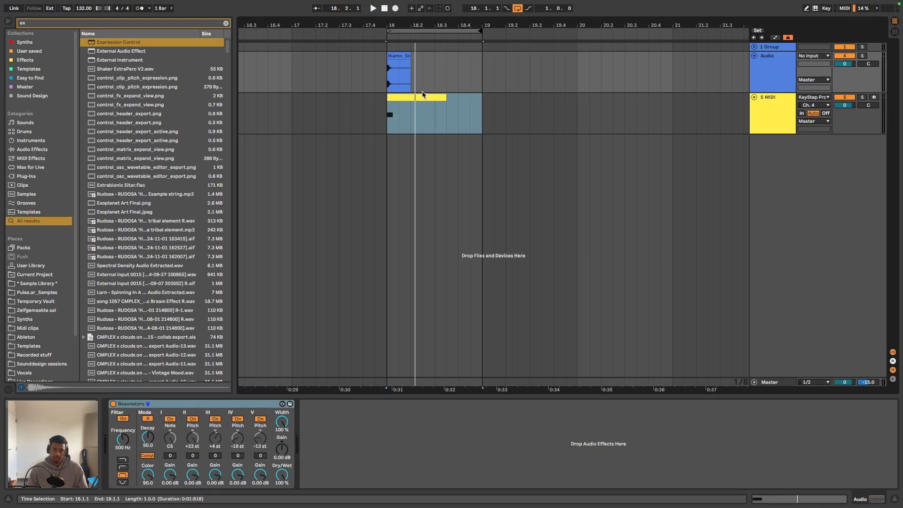
# - Move the MIDI clip away to bar 17, audition the snare without it, and return the clip to bar 18
pyautogui.moveTo(424, 96); pyautogui.dragTo(341, 103)
pyautogui.click(393, 76)
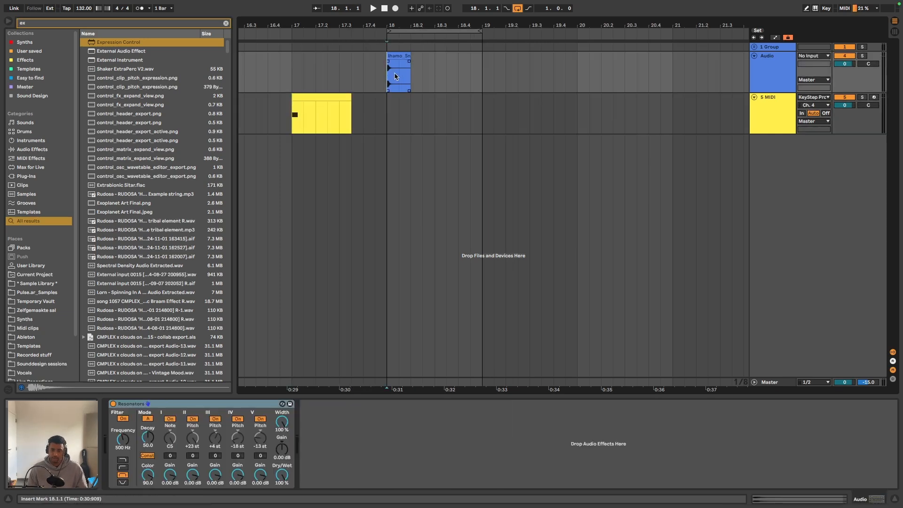
pyautogui.press('space')
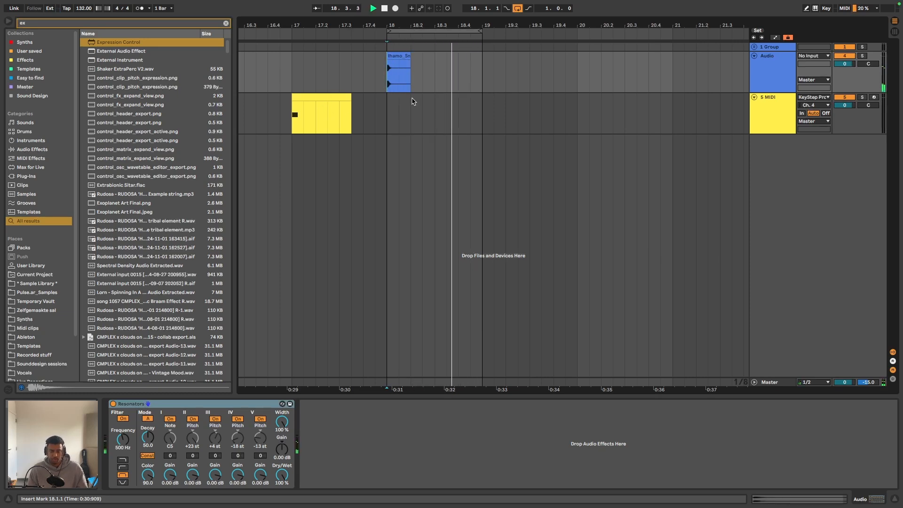
pyautogui.moveTo(321, 106); pyautogui.dragTo(417, 106)
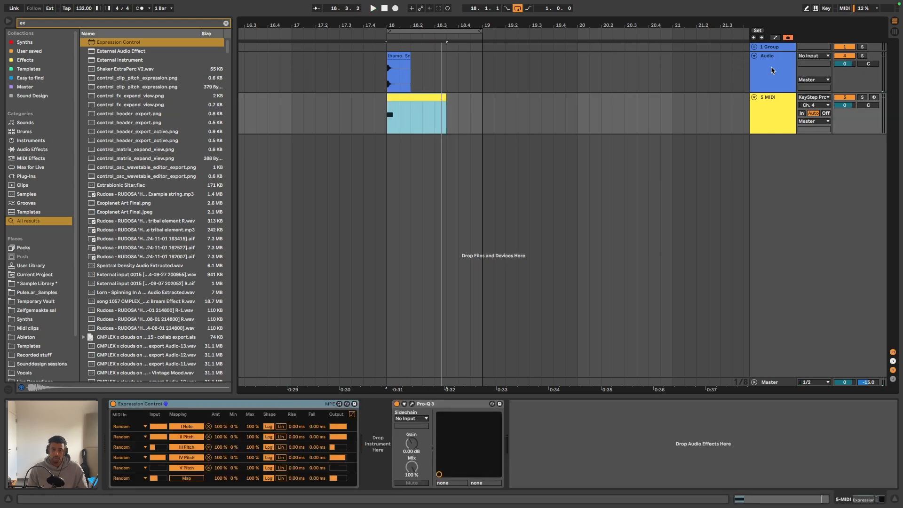
# - Add a Utility after the Resonators on the audio track and raise its gain to 27.2 dB
pyautogui.click(773, 86)
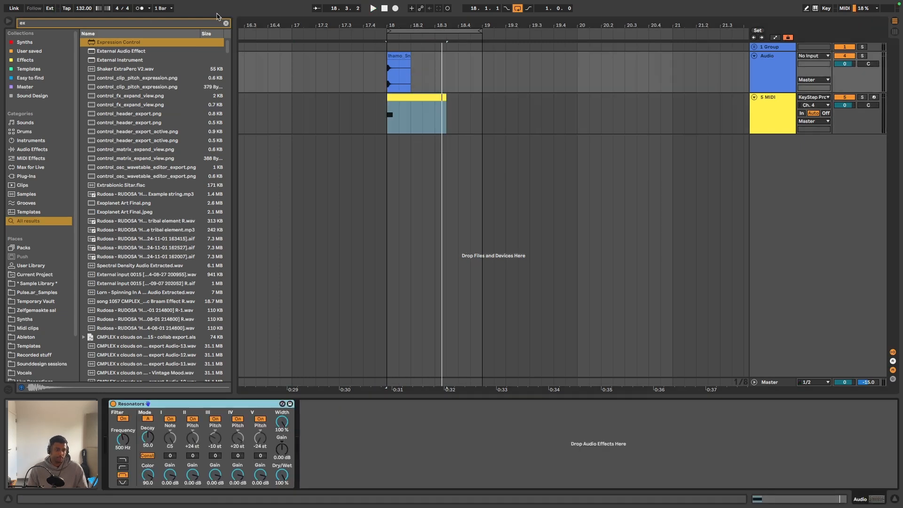
pyautogui.click(227, 24)
pyautogui.write('util')
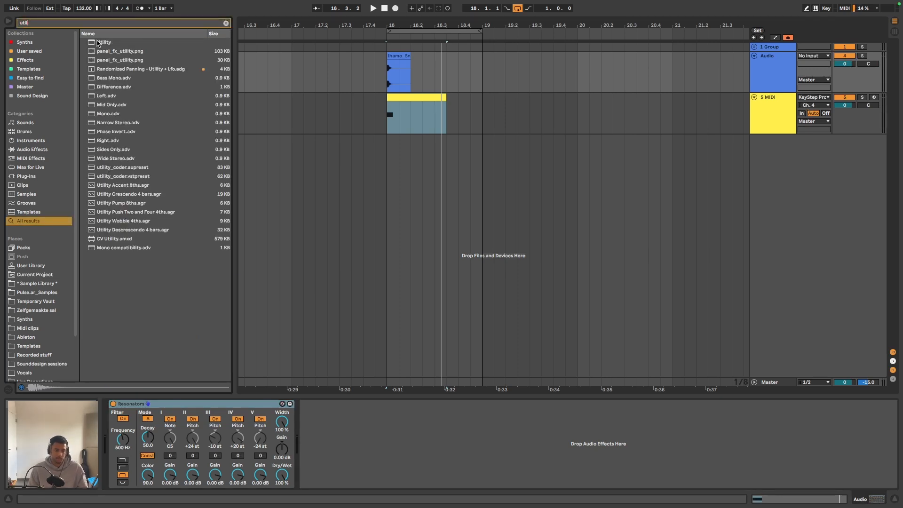
pyautogui.press('Down')
pyautogui.press('Return')
pyautogui.moveTo(354, 445); pyautogui.dragTo(354, 414)
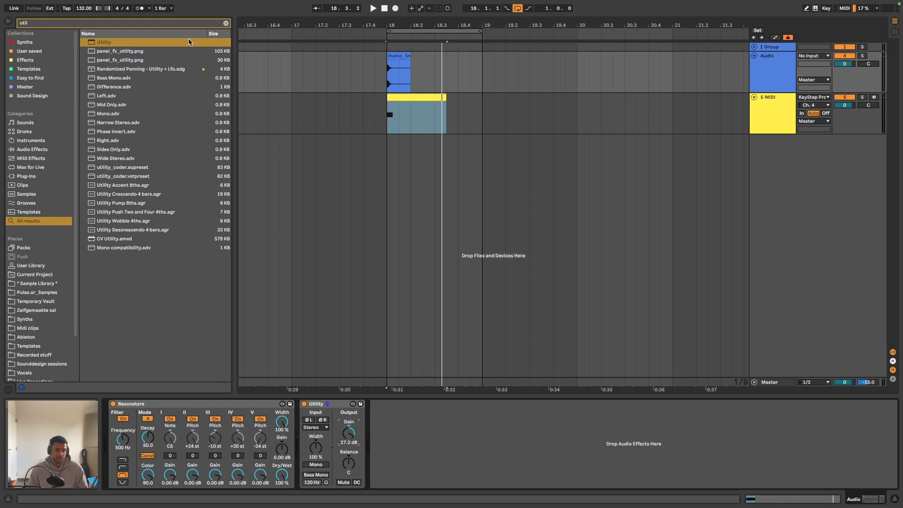
# - Add a Limiter after the Utility on the audio track and audition the loop
pyautogui.click(150, 23)
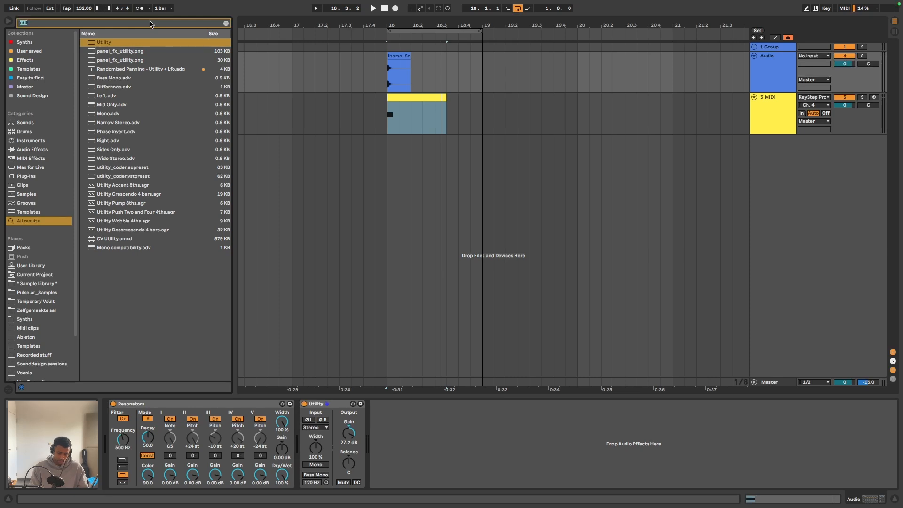
pyautogui.write('lim')
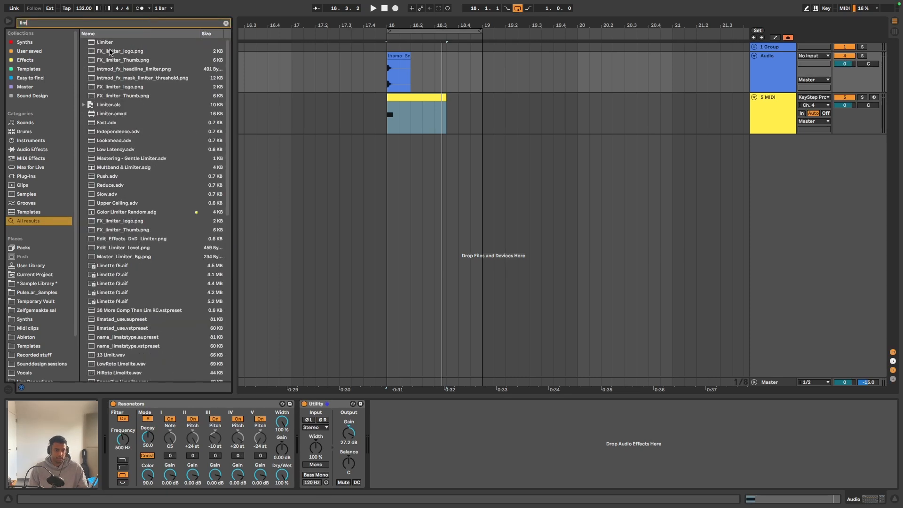
pyautogui.doubleClick(110, 43)
pyautogui.press('space')
pyautogui.press('space')
# - Add the Reverb effect after the Limiter and set its Dry/Wet to 100%
pyautogui.click(226, 23)
pyautogui.write('reverb')
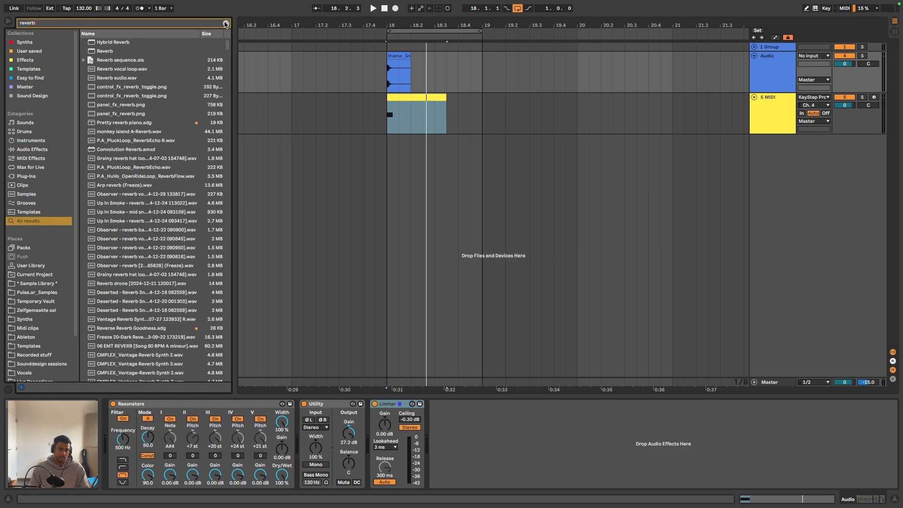
pyautogui.doubleClick(108, 52)
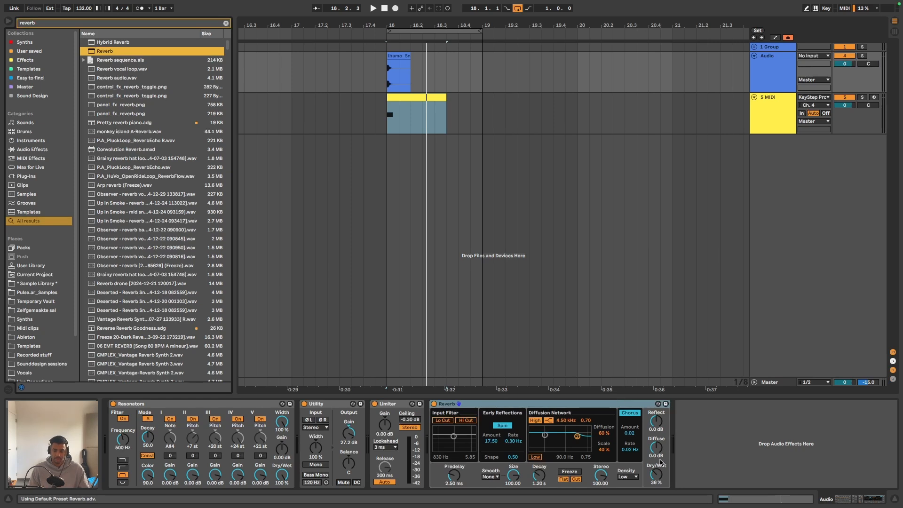
pyautogui.moveTo(661, 477); pyautogui.dragTo(654, 480)
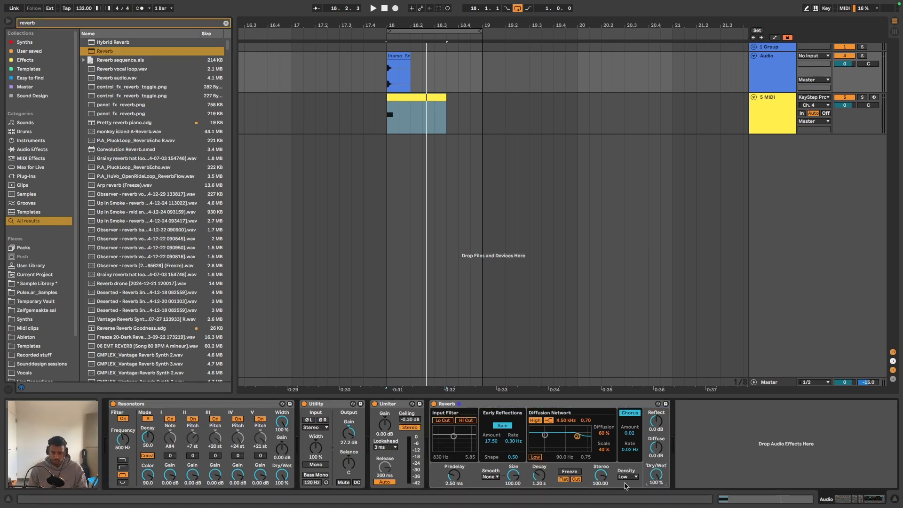
# - Play the loop and watch the random modulation in Expression Control on the MIDI track
pyautogui.click(412, 105)
pyautogui.press('space')
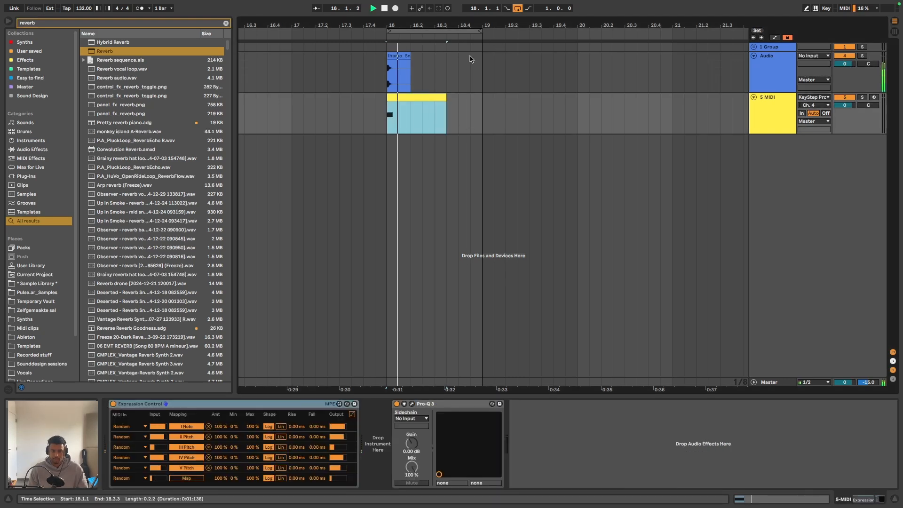
pyautogui.hscroll(-2, 472, 82)
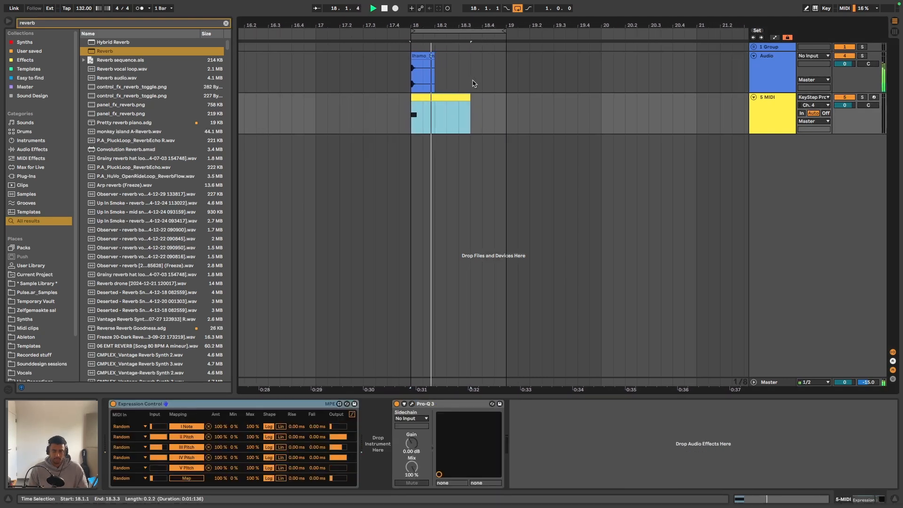
pyautogui.press('space')
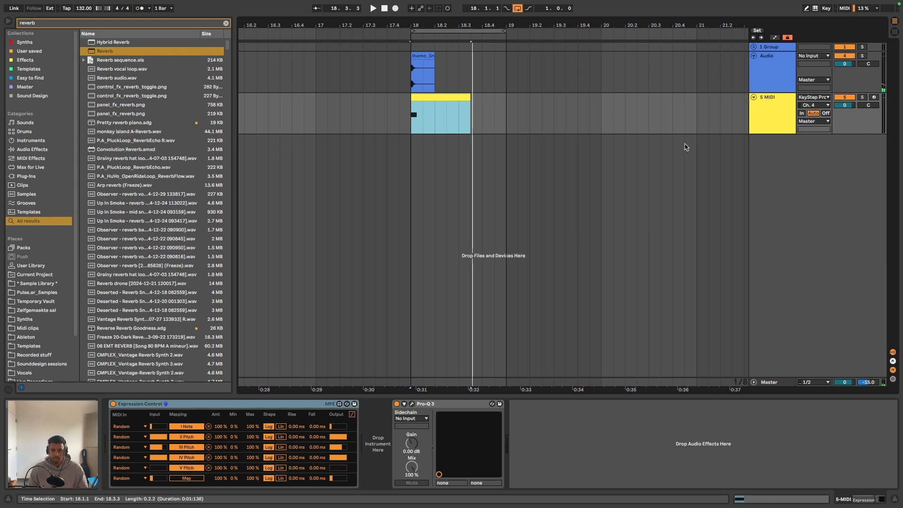
# - Lengthen the Reverb's decay on the audio track to about 2.2 s and audition the loop
pyautogui.click(761, 78)
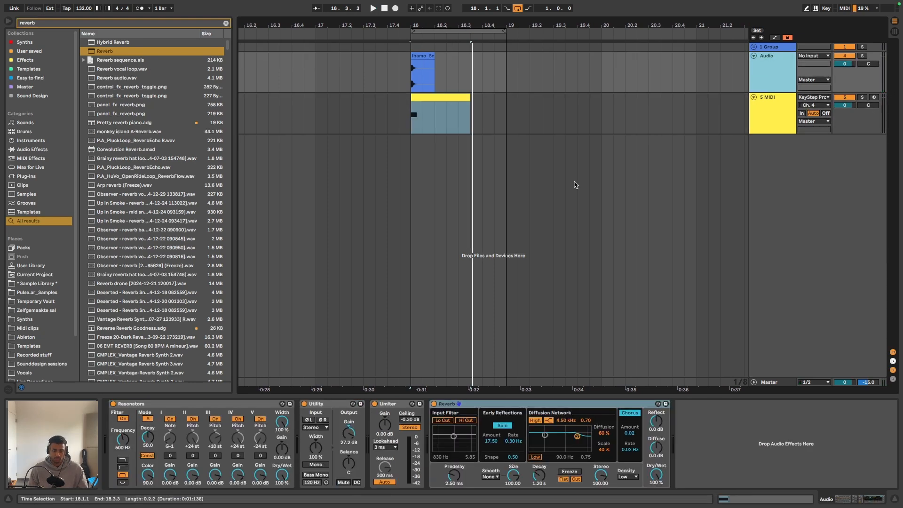
pyautogui.click(192, 405)
pyautogui.press('space')
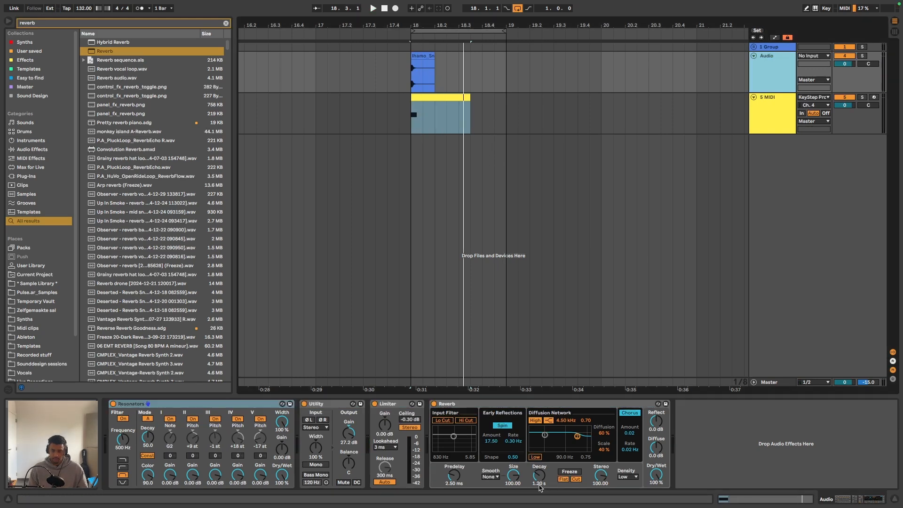
pyautogui.moveTo(542, 481)
pyautogui.mouseDown()
pyautogui.moveTo(542, 466)
pyautogui.moveTo(539, 490)
pyautogui.mouseUp()
pyautogui.press('space')
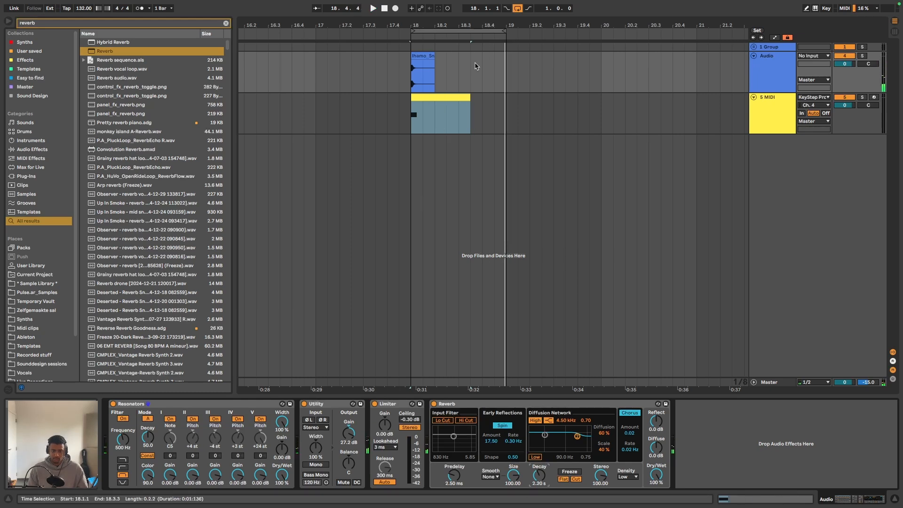
# - Move the Limiter behind the Reverb at the end of the audio track's device chain and audition the loop
pyautogui.click(392, 404)
pyautogui.moveTo(472, 408); pyautogui.dragTo(718, 417)
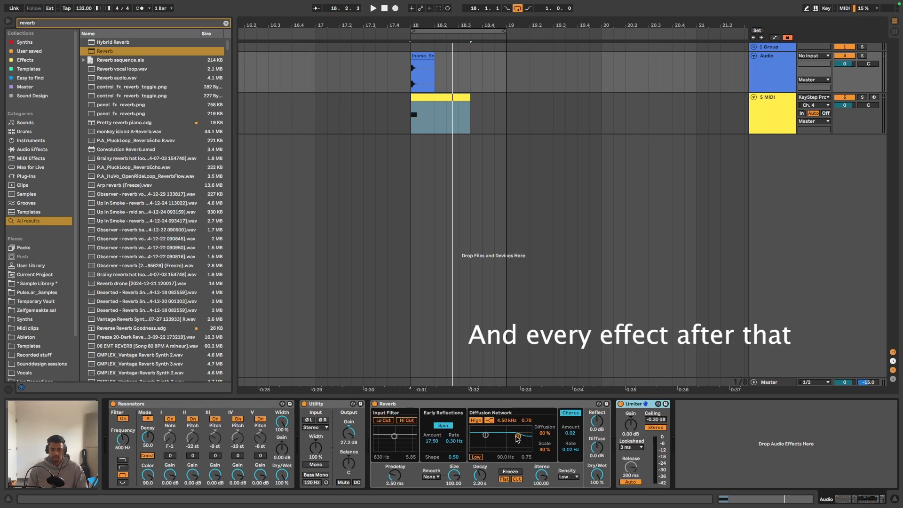
pyautogui.press('space')
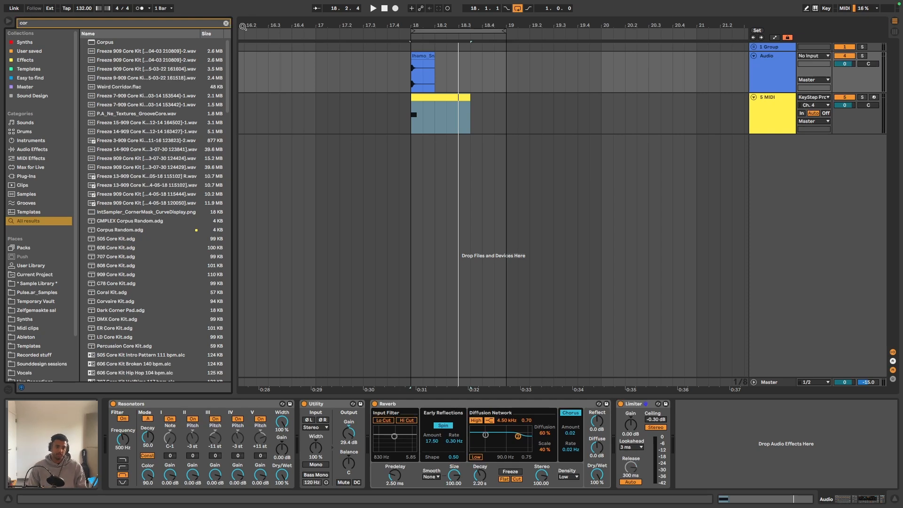
# - Add Corpus between the Reverb and the Limiter, and place an LFO device directly after Corpus
pyautogui.moveTo(121, 43); pyautogui.dragTo(615, 423)
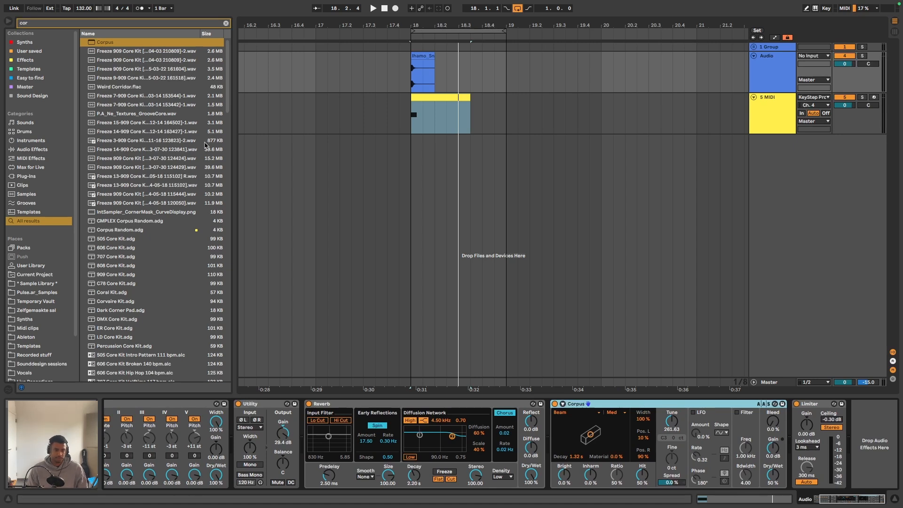
pyautogui.click(226, 23)
pyautogui.write('lfo')
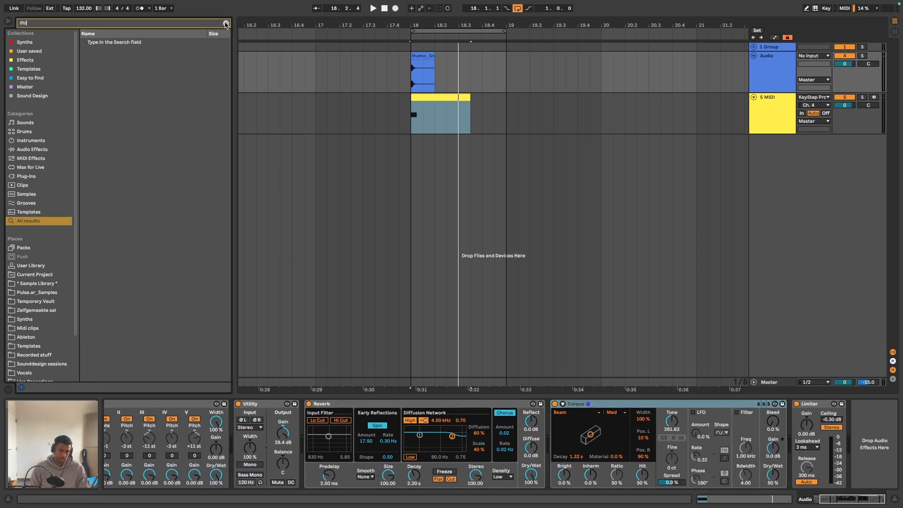
pyautogui.moveTo(100, 43); pyautogui.dragTo(788, 406)
pyautogui.press('Right')
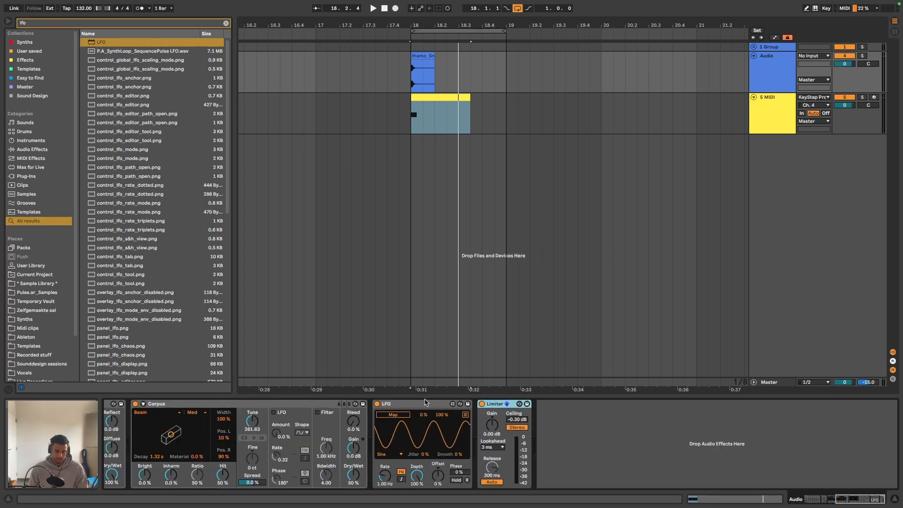
# - Set the LFO's waveform to Random and switch it to a tempo-synced rate of 4
pyautogui.click(420, 405)
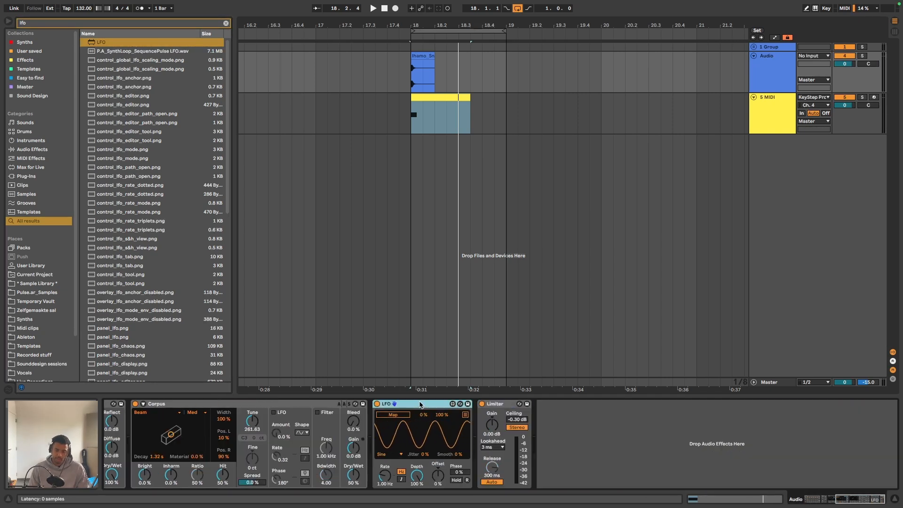
pyautogui.click(388, 454)
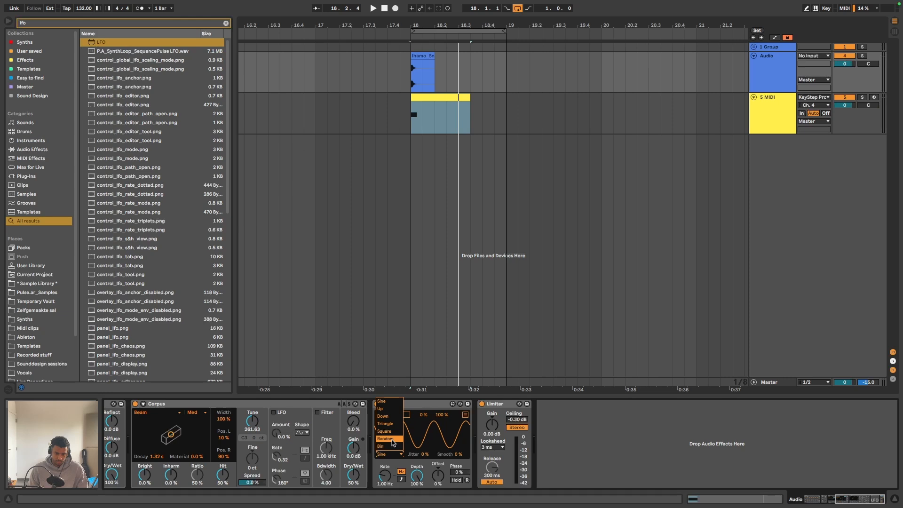
pyautogui.click(390, 439)
pyautogui.click(401, 479)
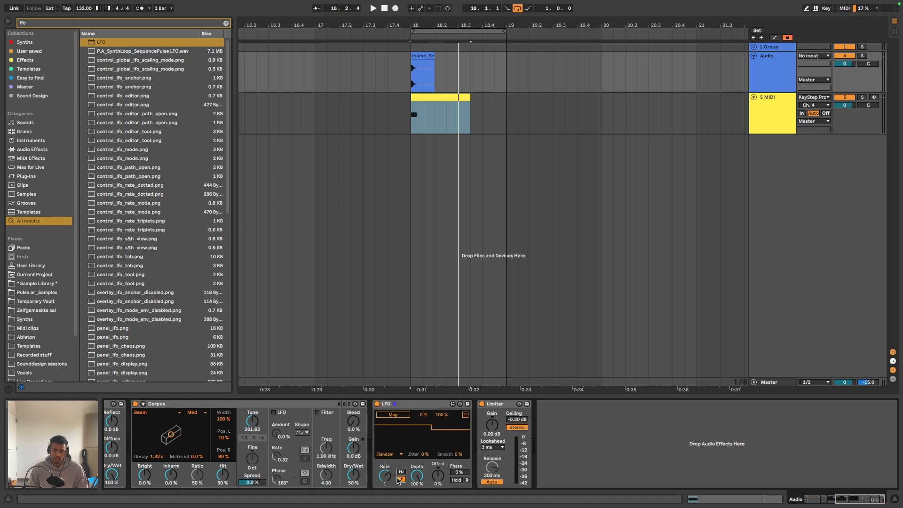
pyautogui.click(401, 478)
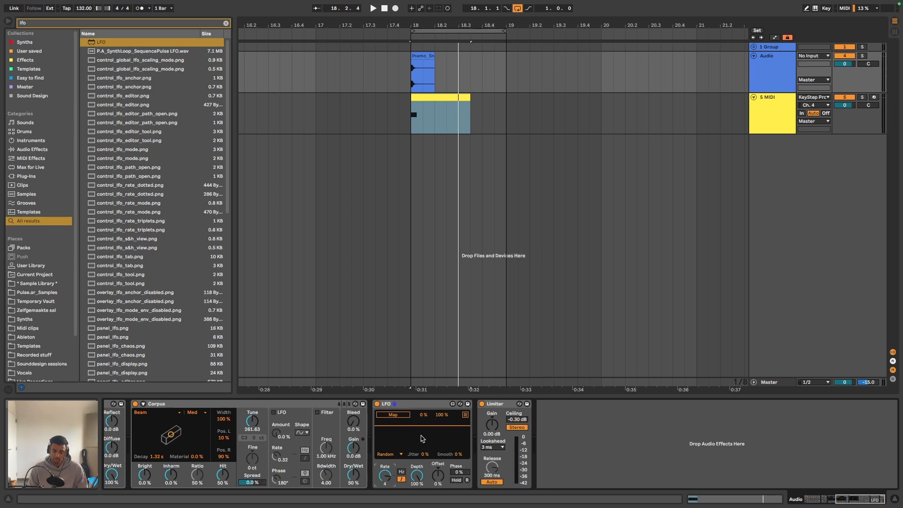
# - Duplicate the LFO three times so that four random LFOs follow Corpus
pyautogui.click(420, 404)
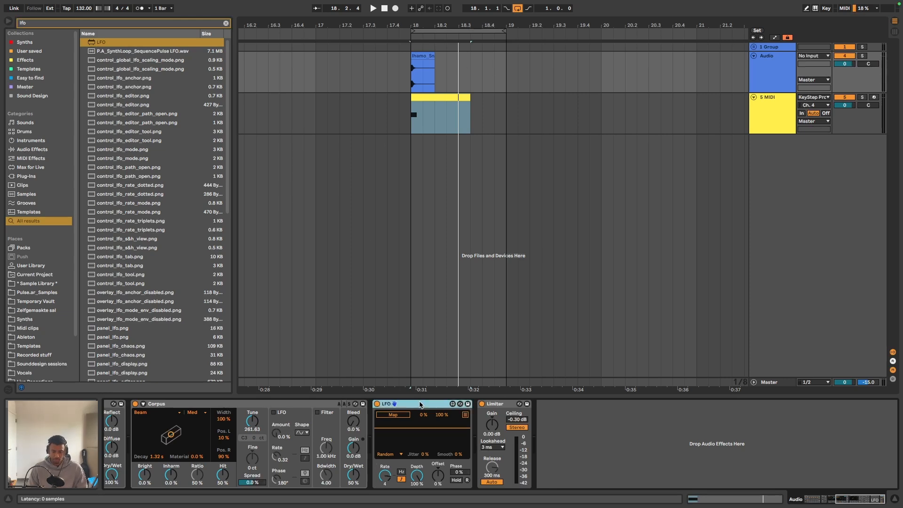
pyautogui.press('super+d')
pyautogui.press('super+d')
pyautogui.press('super+d')
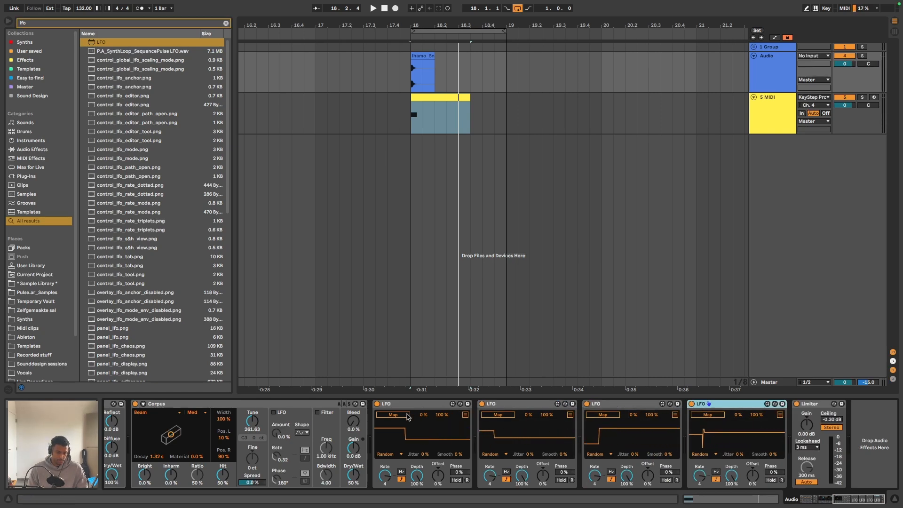
# - Map the first three LFOs to Corpus's Decay, Material and Tune parameters respectively
pyautogui.click(406, 415)
pyautogui.click(152, 457)
pyautogui.click(499, 416)
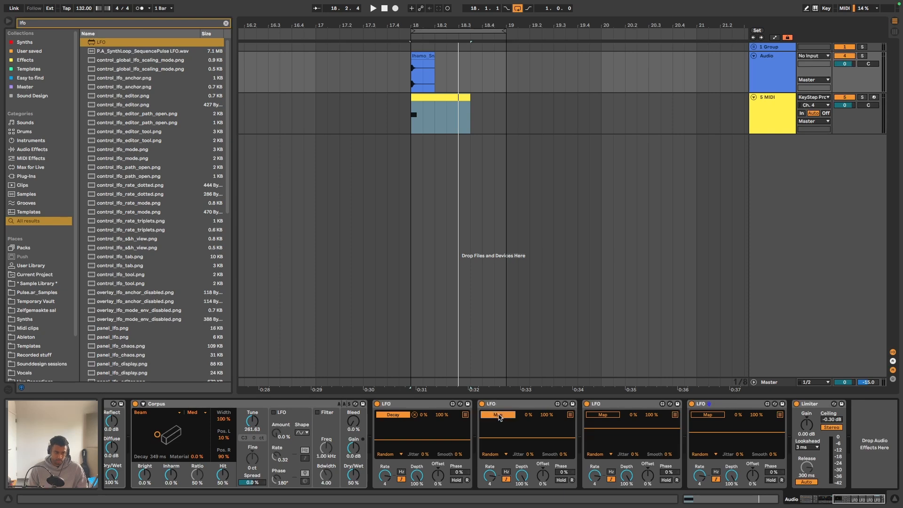
pyautogui.click(198, 456)
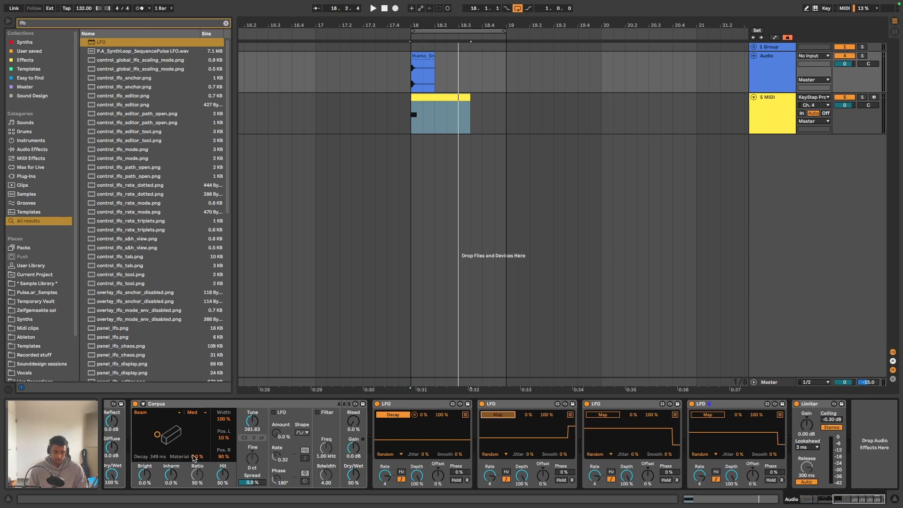
pyautogui.click(611, 416)
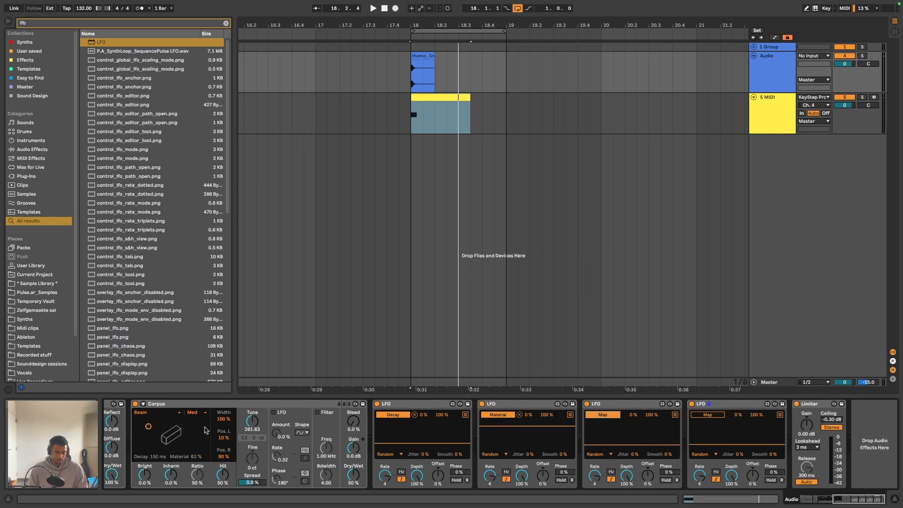
pyautogui.click(258, 425)
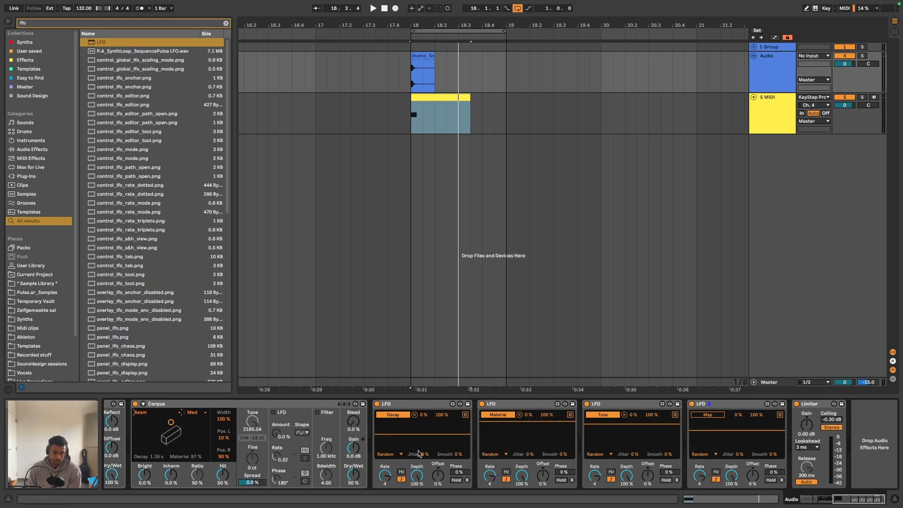
# - Set the Corpus resonator type to Pipe and map the fourth LFO to its Radius
pyautogui.click(178, 413)
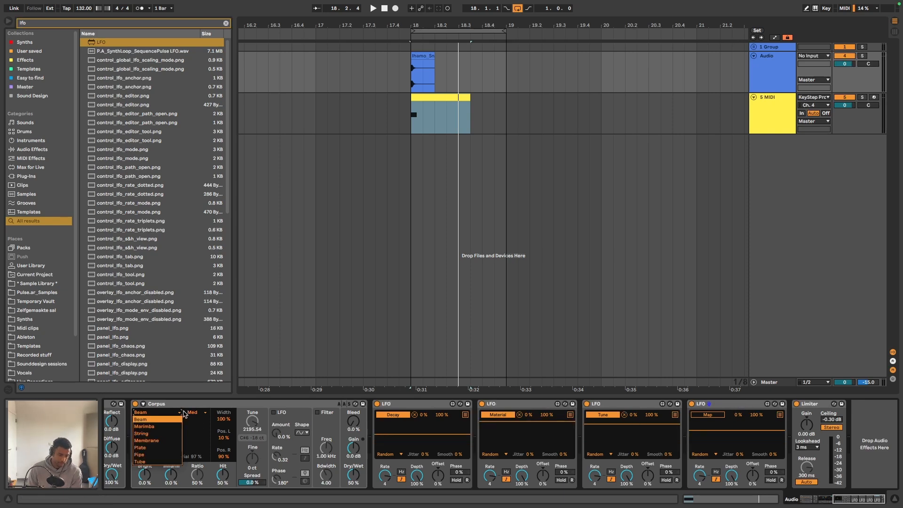
pyautogui.click(160, 455)
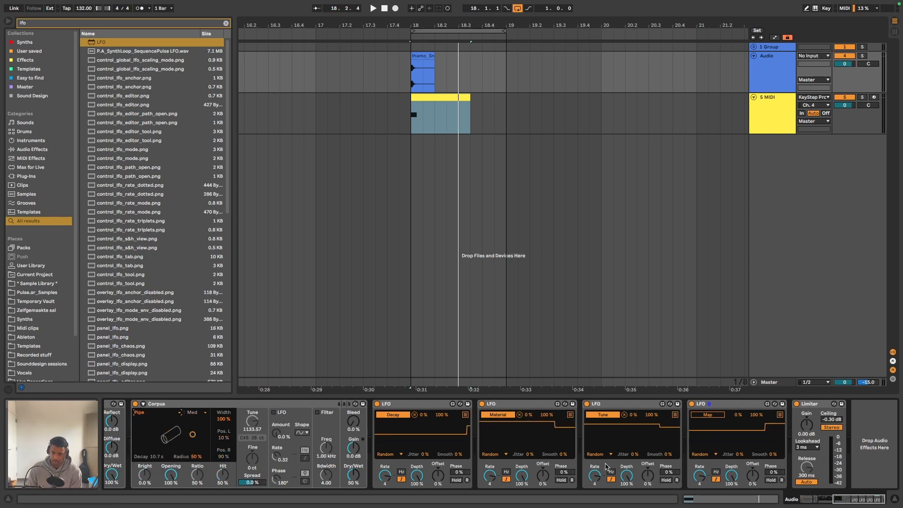
pyautogui.click(718, 415)
pyautogui.click(196, 456)
pyautogui.click(710, 184)
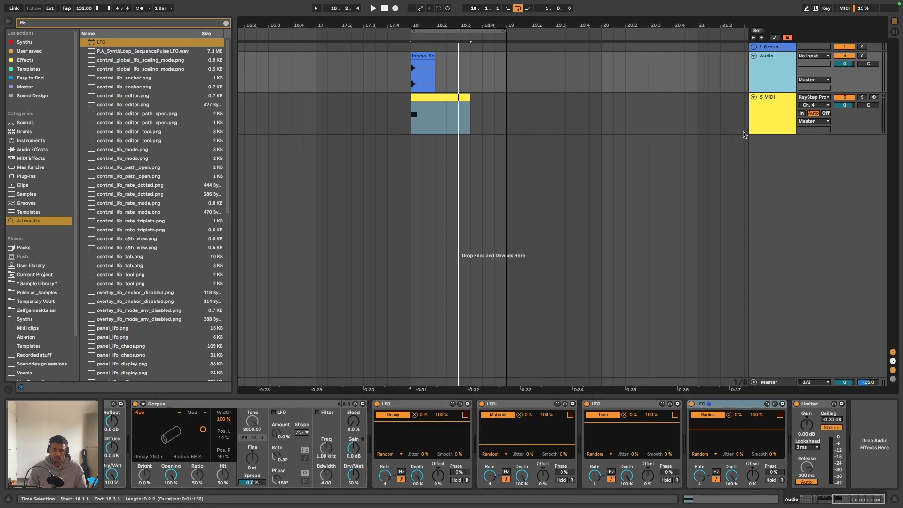
# - Map the sixth Random row of the MIDI track's Expression Control to the resonator type of Corpus
pyautogui.click(683, 131)
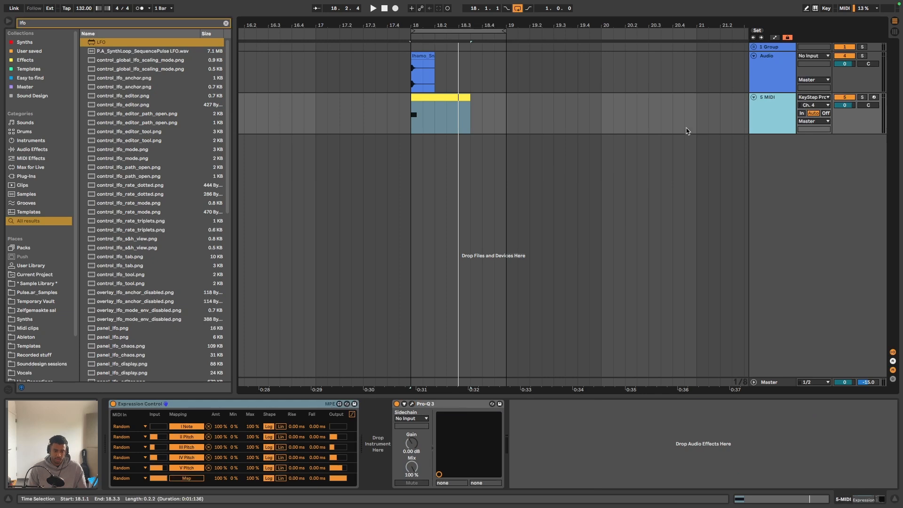
pyautogui.click(192, 479)
pyautogui.click(771, 80)
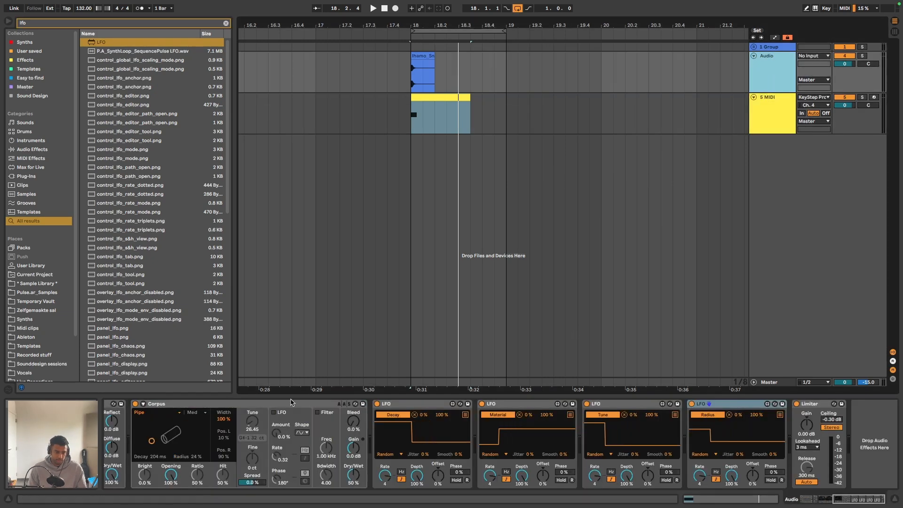
pyautogui.click(149, 416)
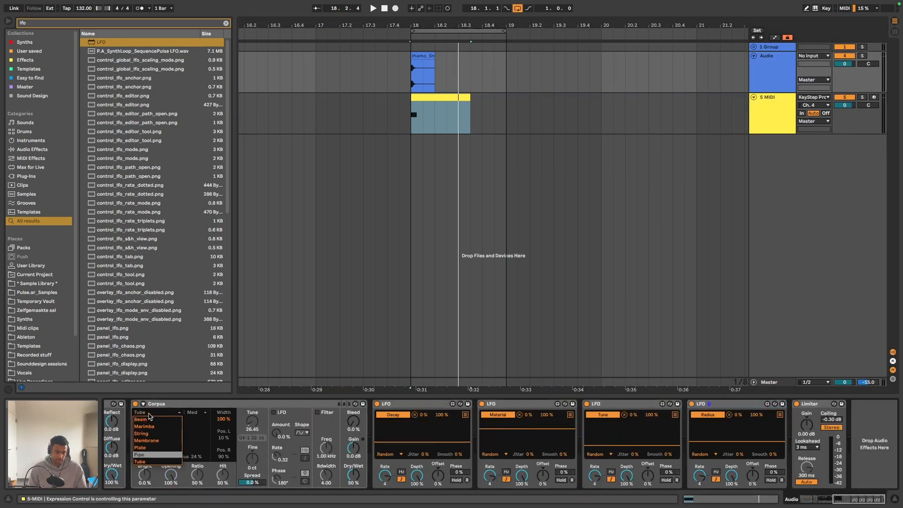
pyautogui.click(151, 415)
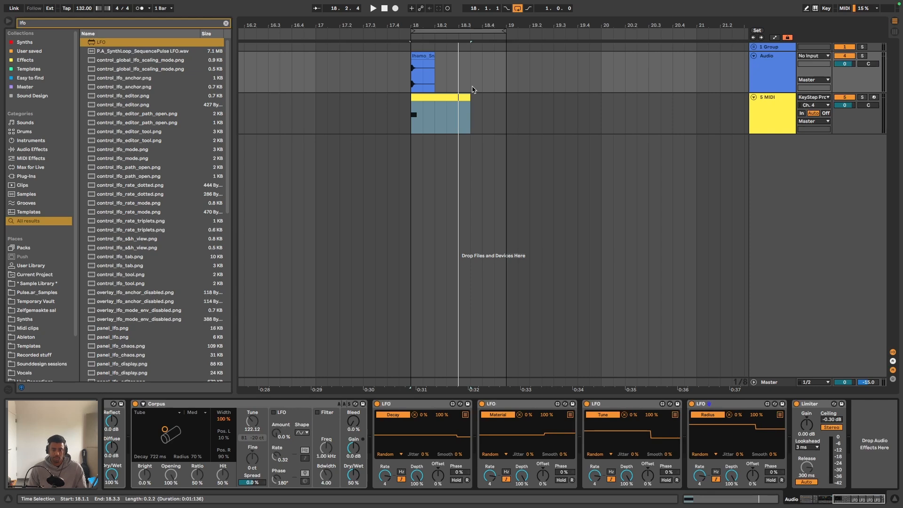
# - Play the loop and watch the random modulation of Corpus and the preceding devices on the audio track
pyautogui.press('space')
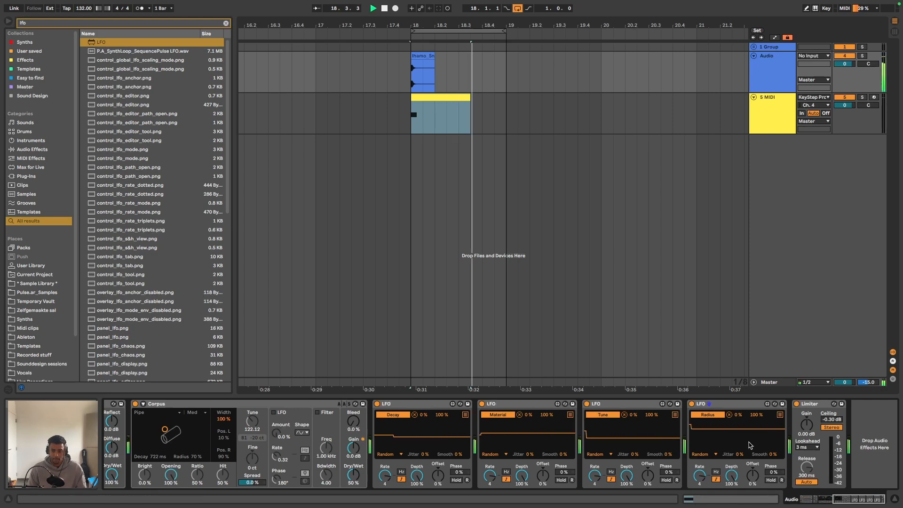
pyautogui.hscroll(-1, 584, 424)
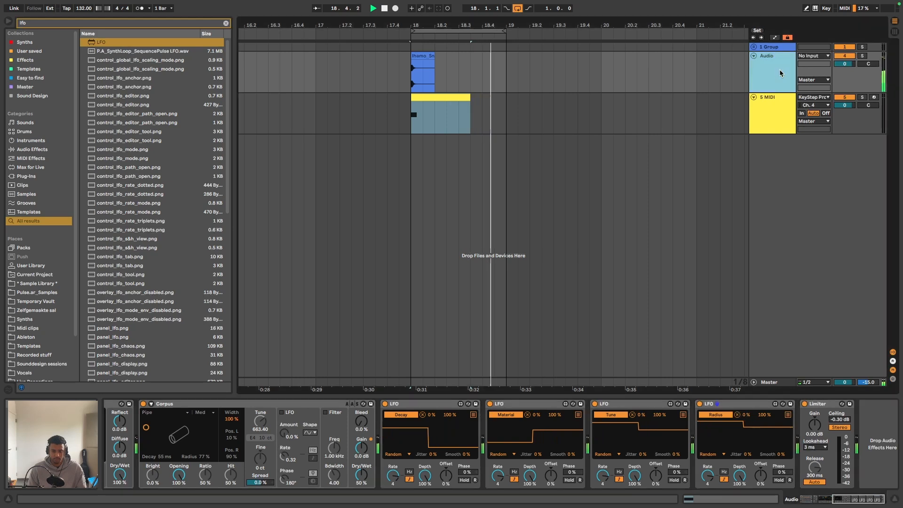
pyautogui.press('space')
pyautogui.hscroll(-10, 454, 428)
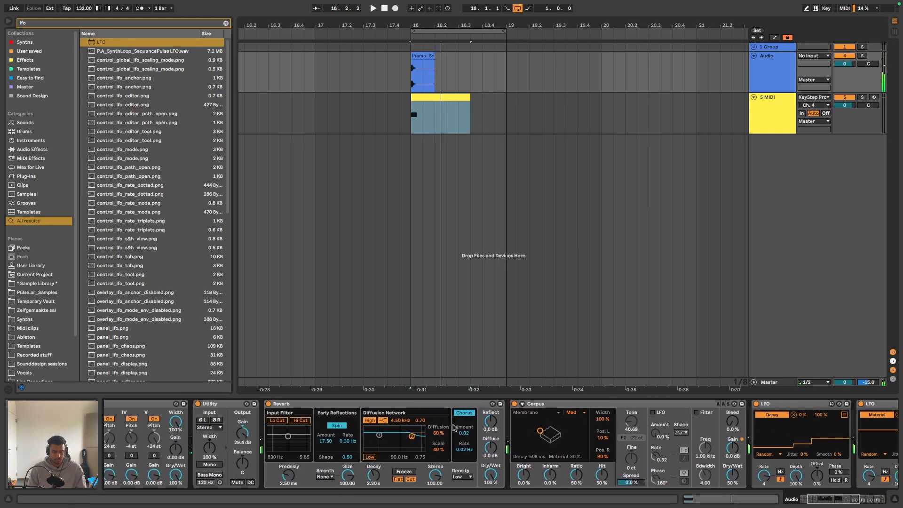
pyautogui.press('space')
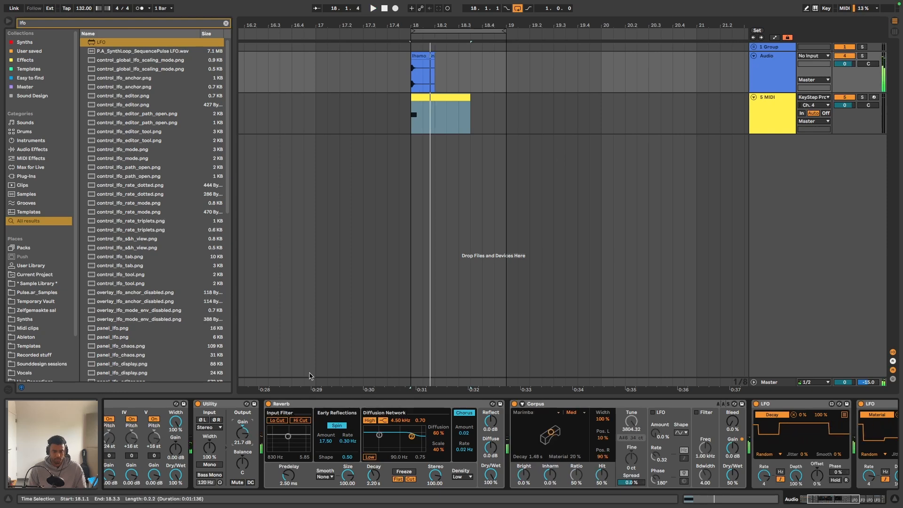
# - Bypass and re-enable the Reverb and the Limiter during playback to compare their effect on the loop
pyautogui.click(270, 403)
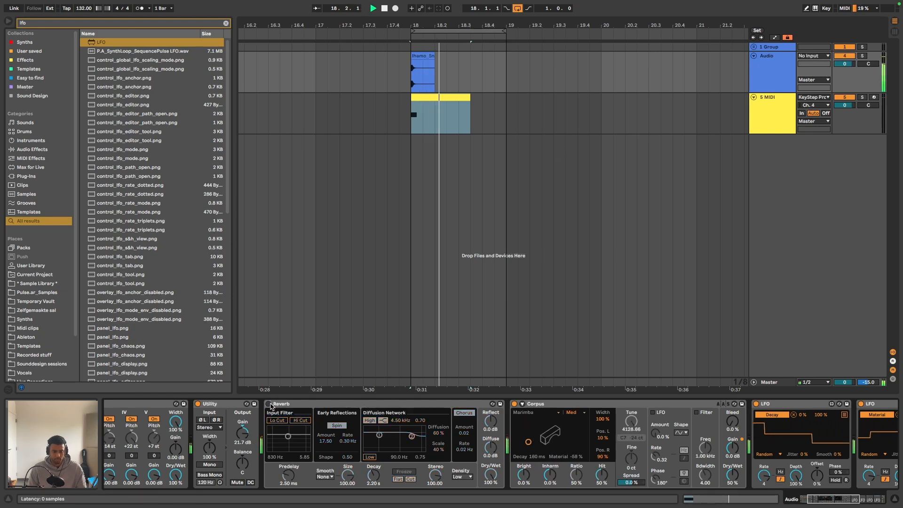
pyautogui.click(269, 404)
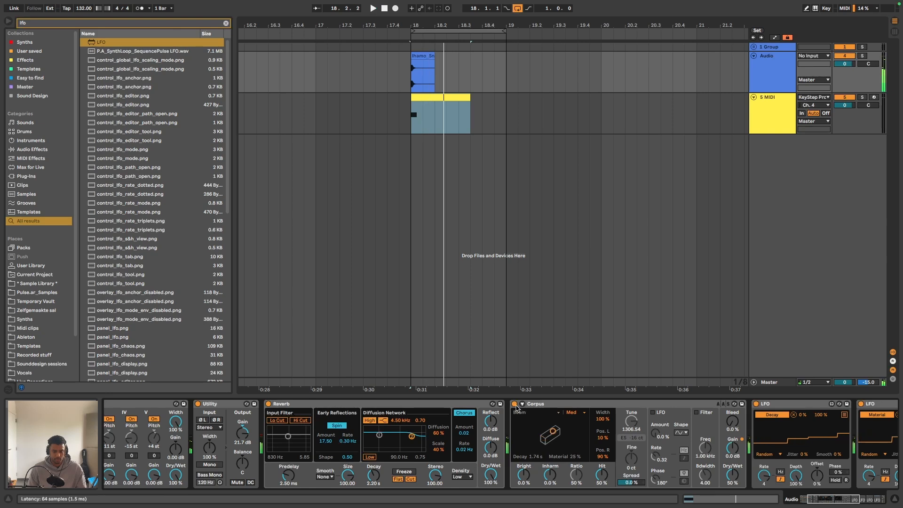
pyautogui.hscroll(-5, 134, 405)
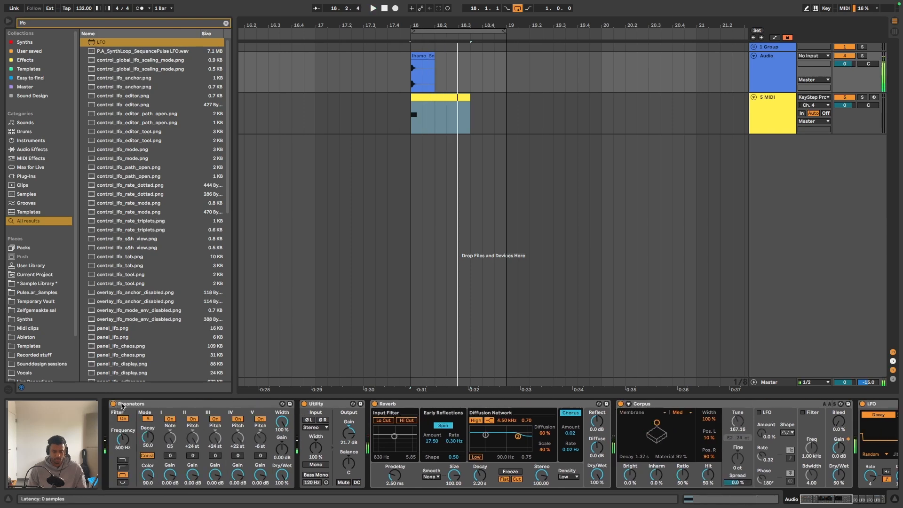
pyautogui.hscroll(20, 398, 398)
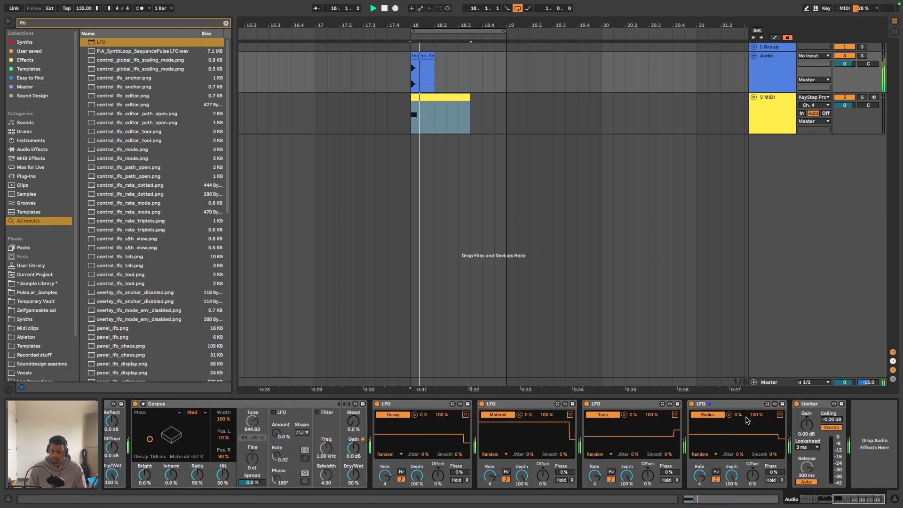
pyautogui.click(797, 405)
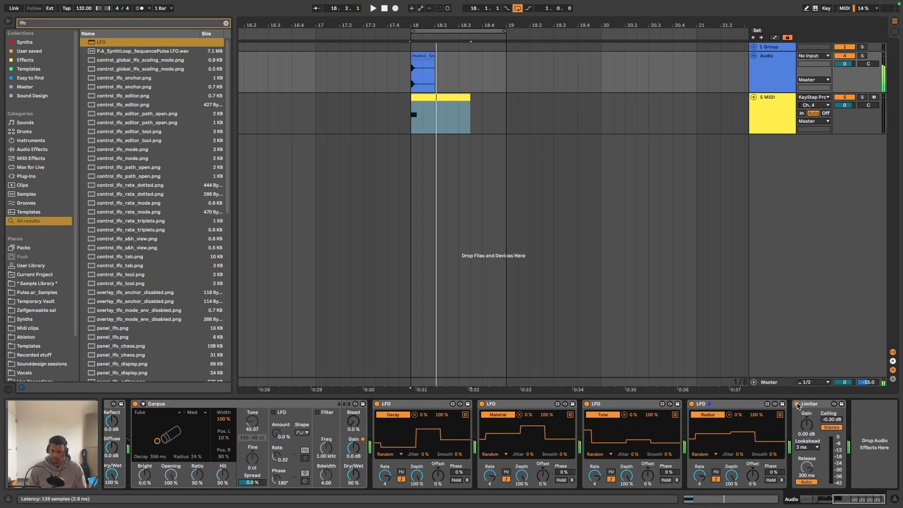
# - Lower the audio track's volume, reset it to 0 dB and audition the loop
pyautogui.press('space')
pyautogui.press('space')
pyautogui.moveTo(847, 64); pyautogui.dragTo(847, 75)
pyautogui.press('space')
pyautogui.doubleClick(847, 65)
pyautogui.press('space')
pyautogui.press('space')
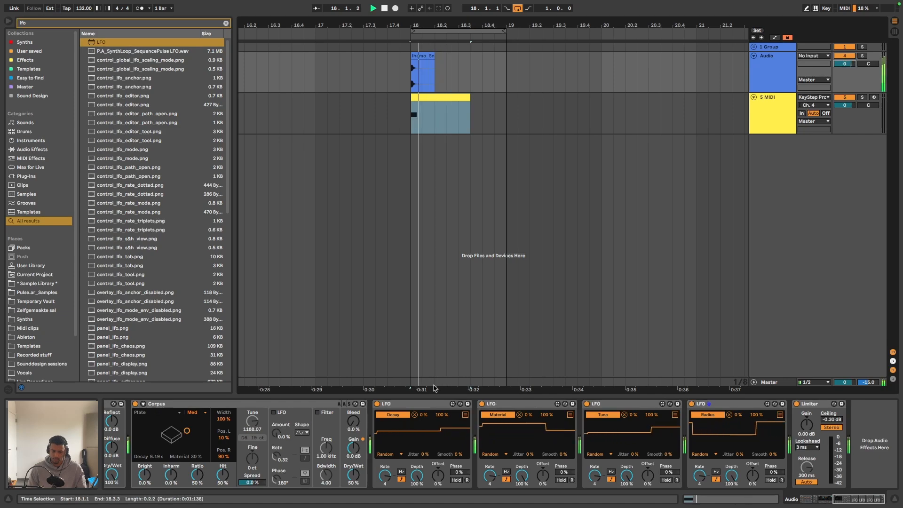
pyautogui.press('space')
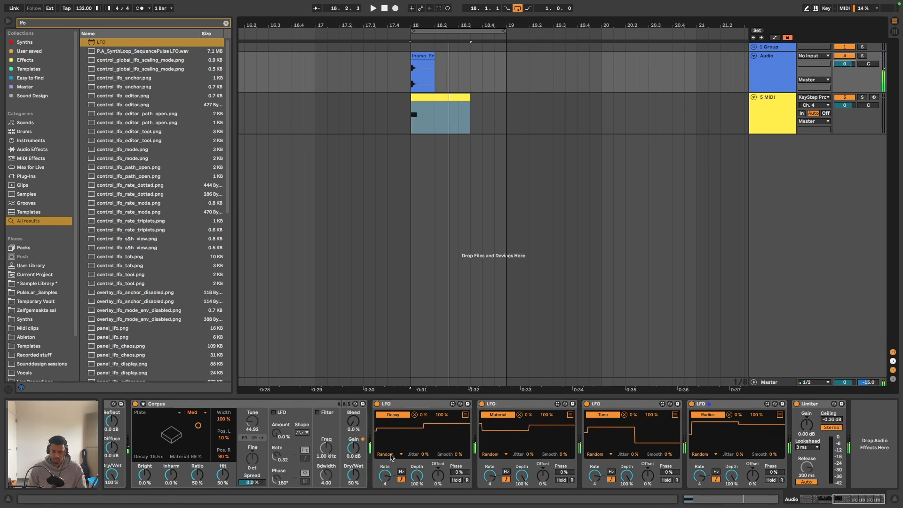
# - Deactivate all devices on the audio track together and play the unprocessed loop
pyautogui.hscroll(-10, 433, 429)
pyautogui.click(232, 403)
pyautogui.press('super+a')
pyautogui.press('0')
pyautogui.press('space')
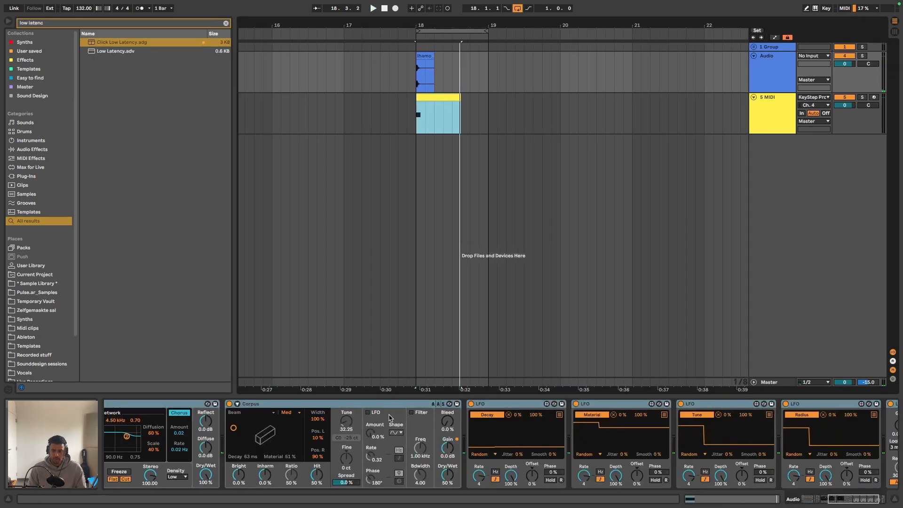
# - Open the multi-parameter mapping list of the LFO that controls Corpus's Decay
pyautogui.hscroll(5, 481, 417)
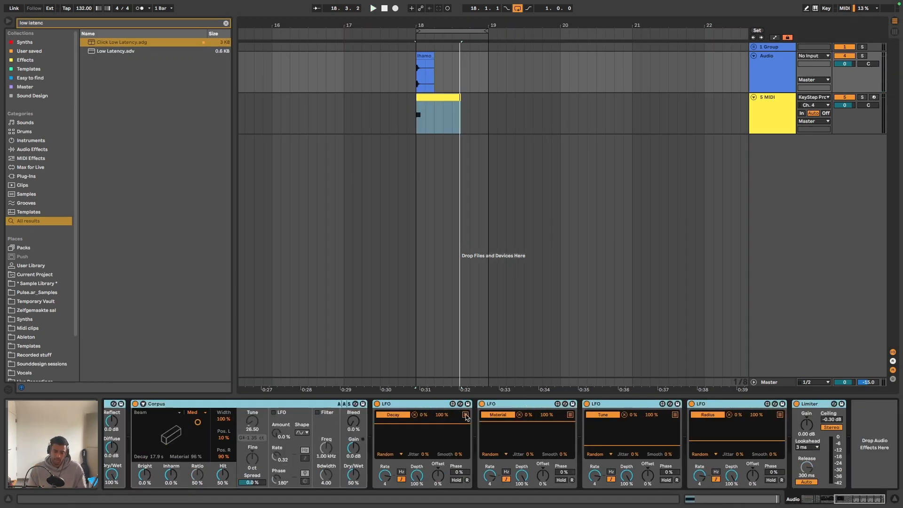
pyautogui.click(465, 415)
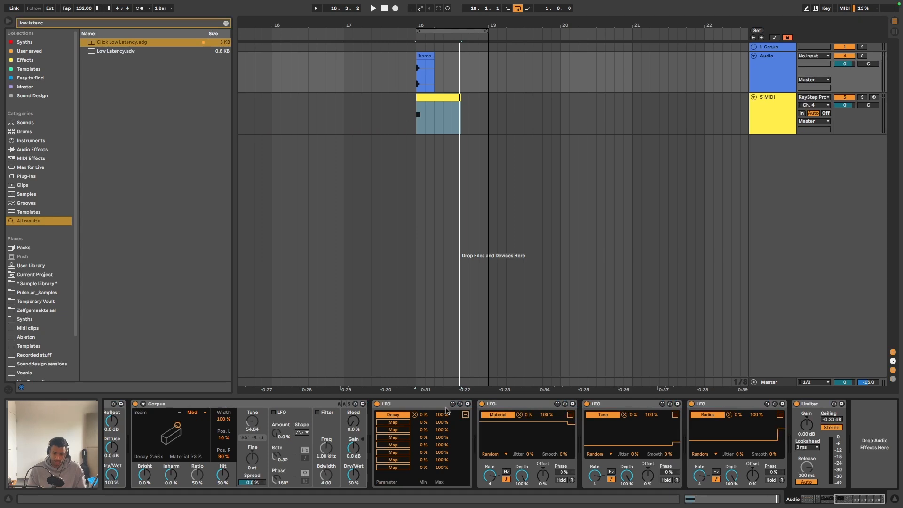
# - Collapse the four random LFOs after Corpus and group them into an Audio Effect Rack
pyautogui.click(465, 415)
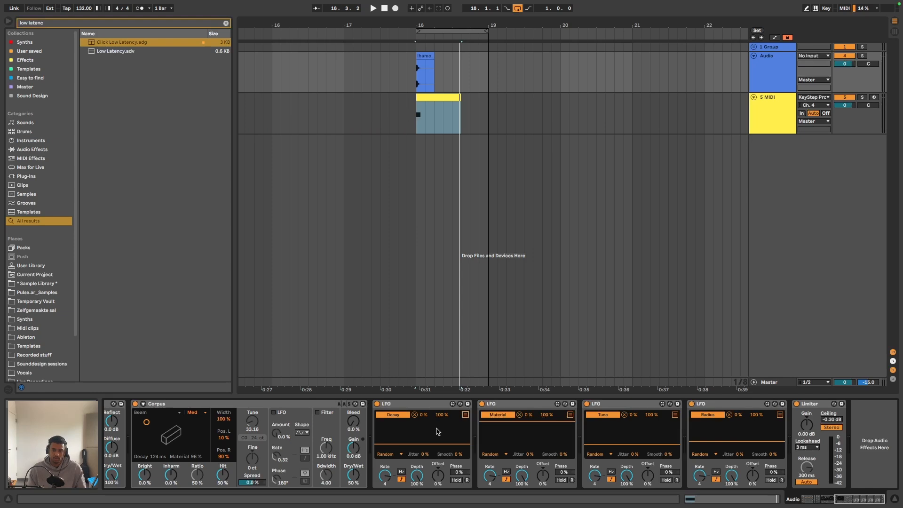
pyautogui.doubleClick(437, 404)
pyautogui.doubleClick(437, 404)
pyautogui.doubleClick(439, 404)
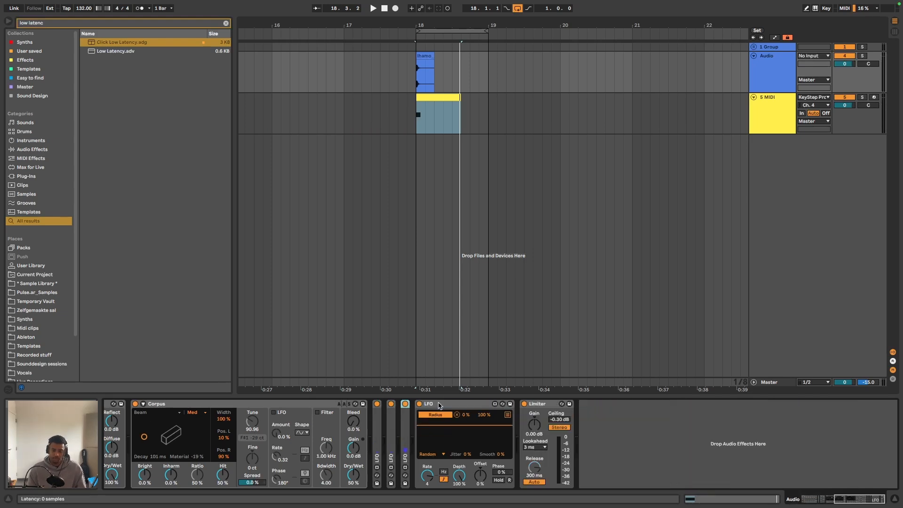
pyautogui.doubleClick(440, 404)
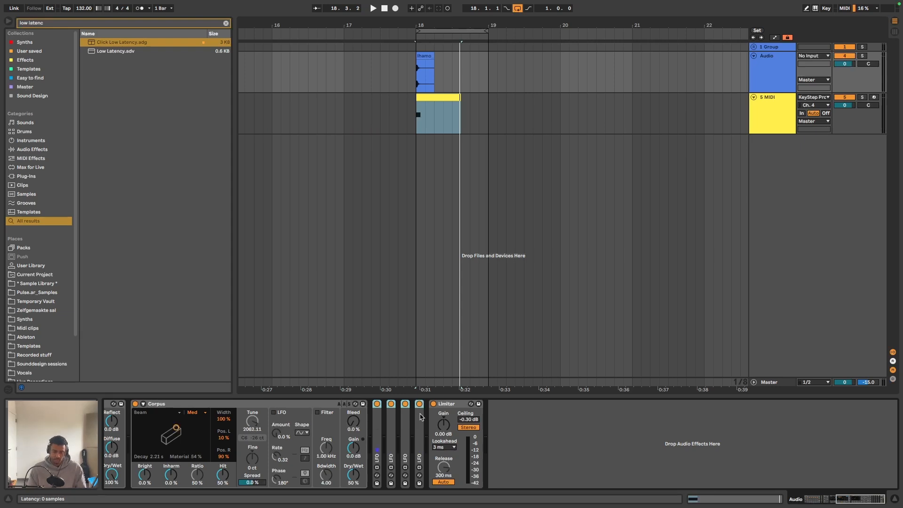
pyautogui.press('super+g')
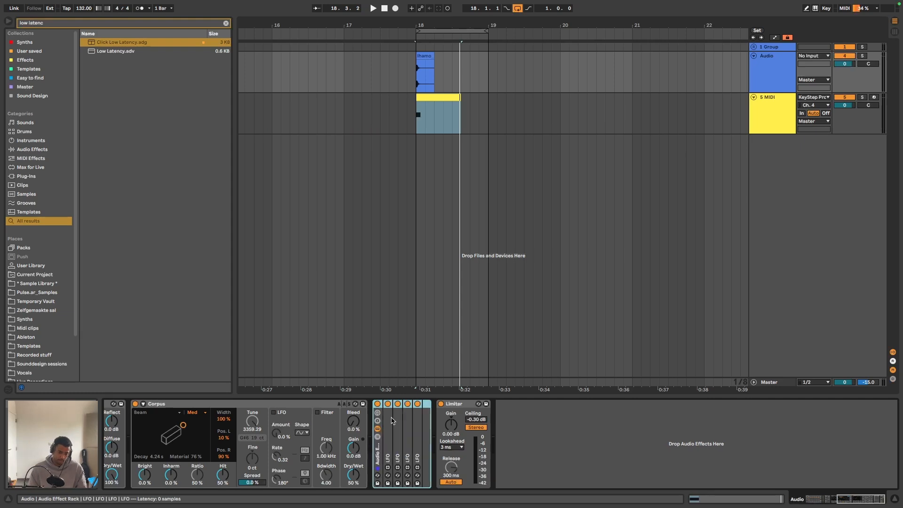
# - Map the on/off switch of the LFO rack to the computer key Q
pyautogui.press('super+k')
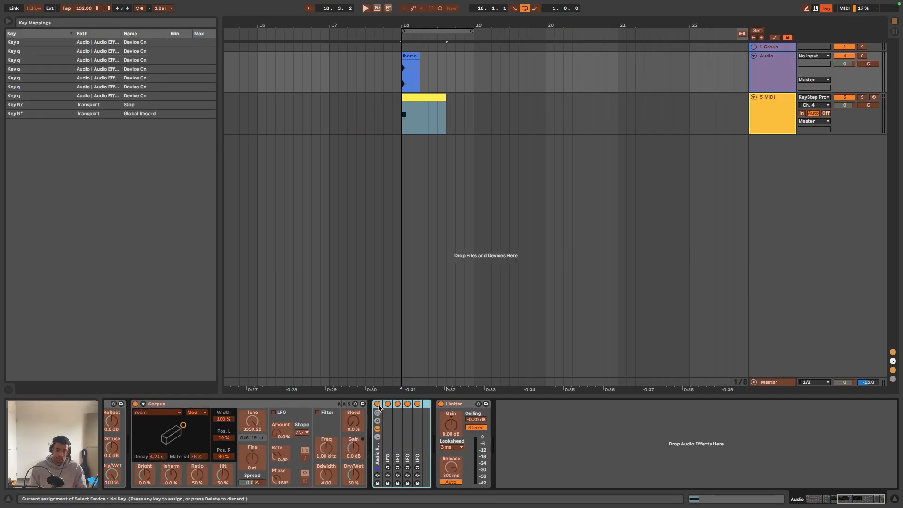
pyautogui.click(377, 404)
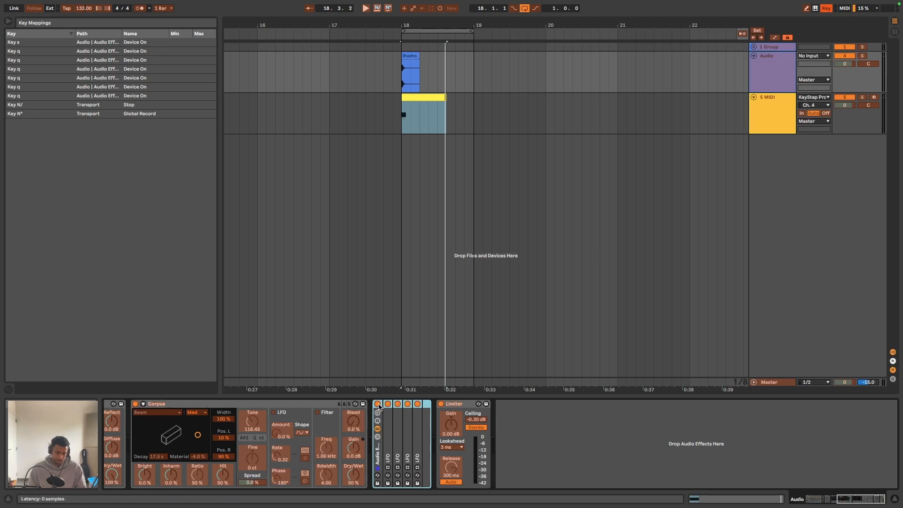
pyautogui.press('q')
pyautogui.press('super+k')
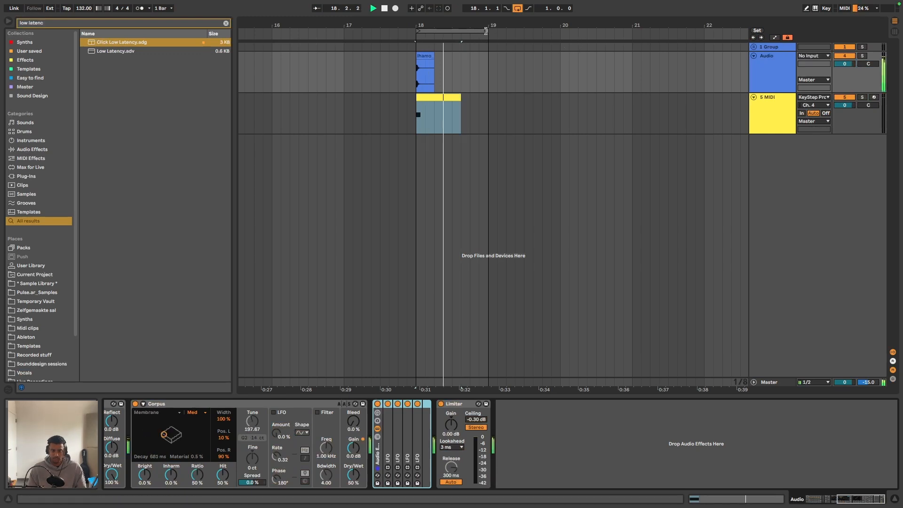
# - Extend the loop end to 19.3.3 and move the MIDI clip so that it starts at bar 17
pyautogui.moveTo(487, 30); pyautogui.dragTo(532, 30)
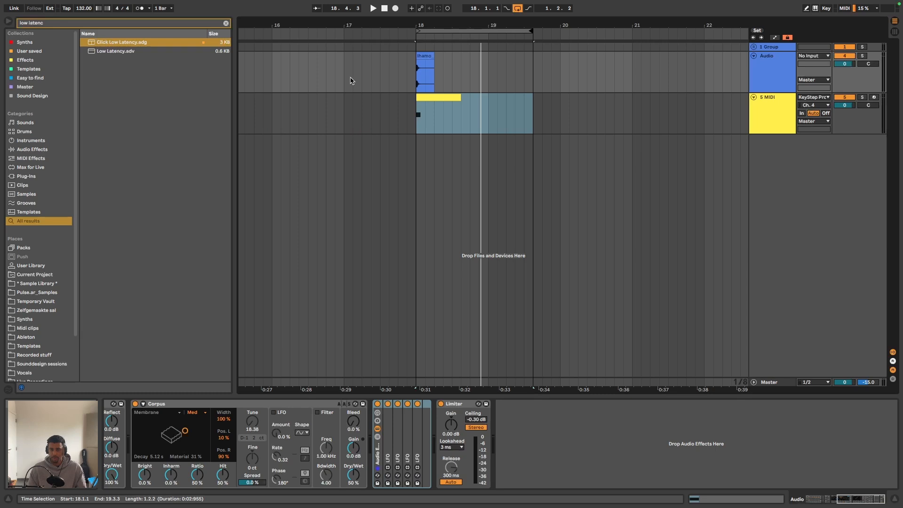
pyautogui.click(438, 97)
pyautogui.moveTo(437, 97); pyautogui.dragTo(365, 101)
# - Loop the audio track from bar 18 to bar 19 and audition the loop
pyautogui.moveTo(415, 85); pyautogui.dragTo(492, 67)
pyautogui.press('super+l')
pyautogui.press('space')
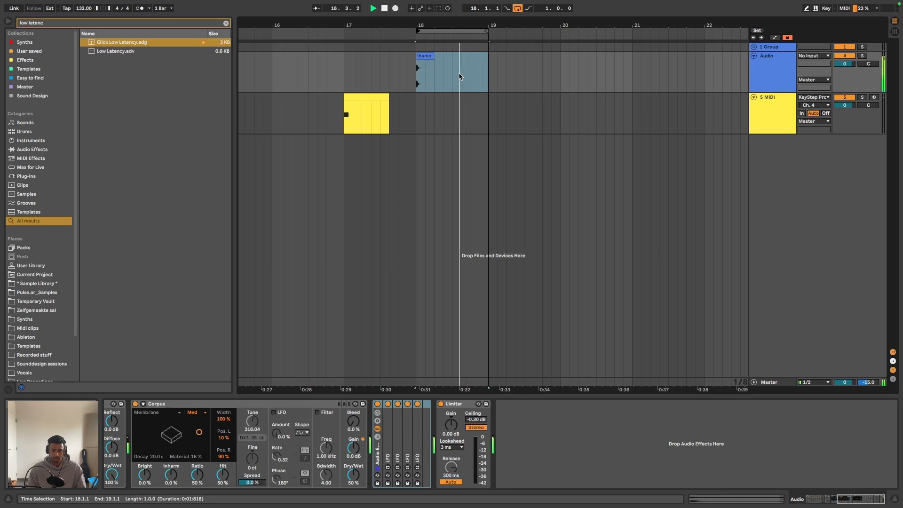
pyautogui.press('space')
pyautogui.click(489, 77)
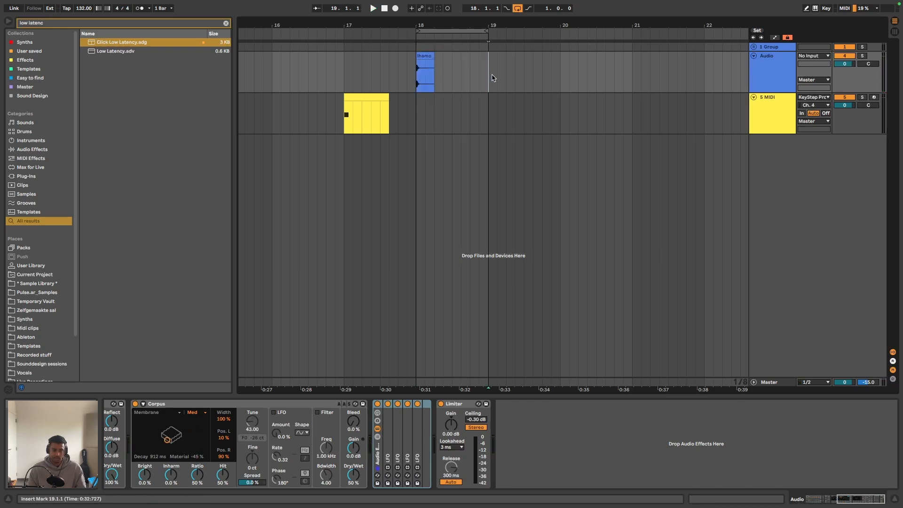
# - Search the browser for "valha" and insert ValhallaFreqEcho between the LFO rack and the Limiter
pyautogui.hscroll(-10, 556, 421)
pyautogui.click(225, 23)
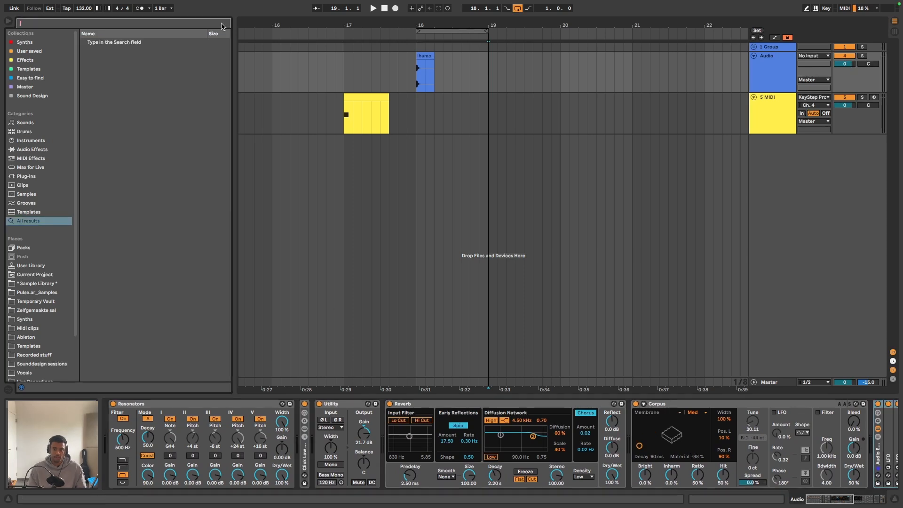
pyautogui.press('Escape')
pyautogui.click(209, 26)
pyautogui.write('valha')
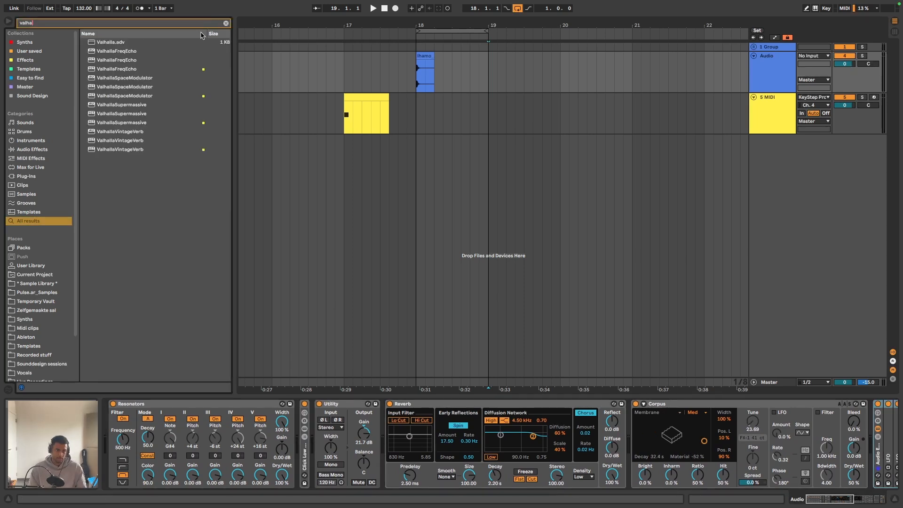
pyautogui.hscroll(6, 489, 442)
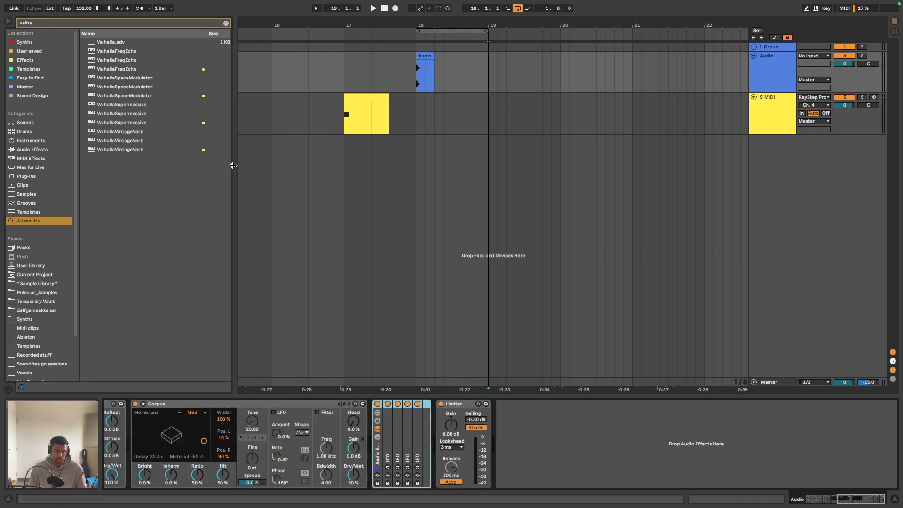
pyautogui.moveTo(117, 68); pyautogui.dragTo(453, 425)
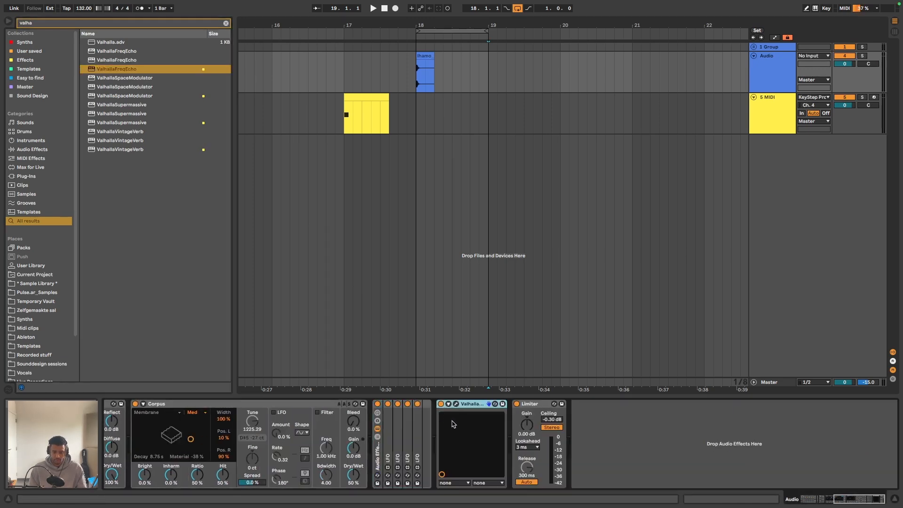
# - Duplicate the Radius LFO twice inside the rack and map the copies to ValhallaFreqEcho's Shift and Delay
pyautogui.doubleClick(420, 416)
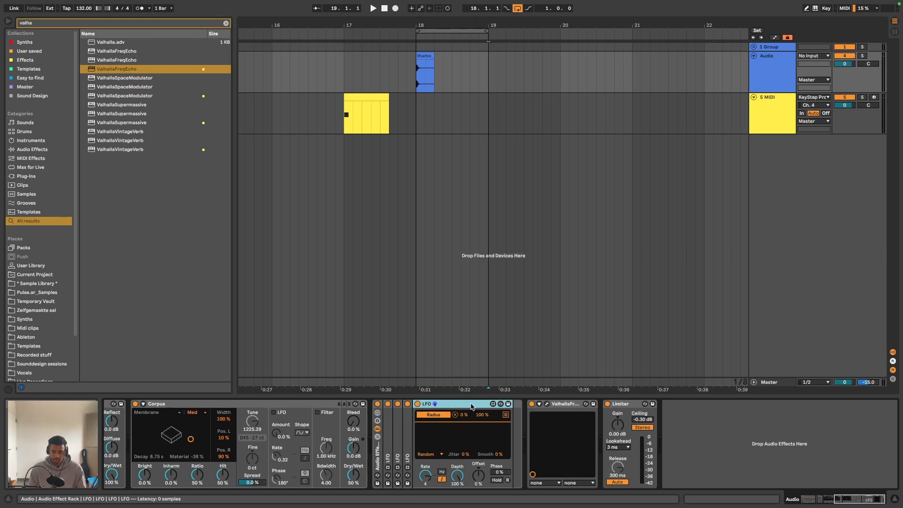
pyautogui.press('super+d')
pyautogui.press('super+d')
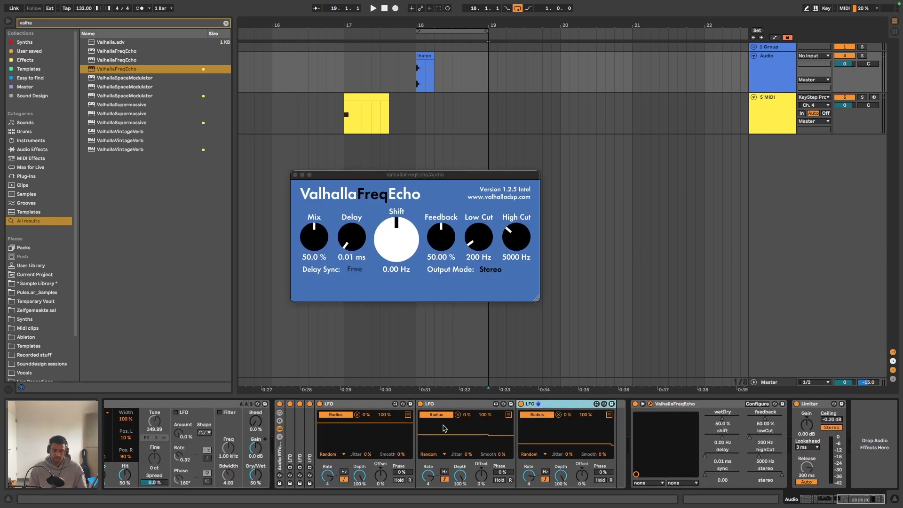
pyautogui.click(442, 414)
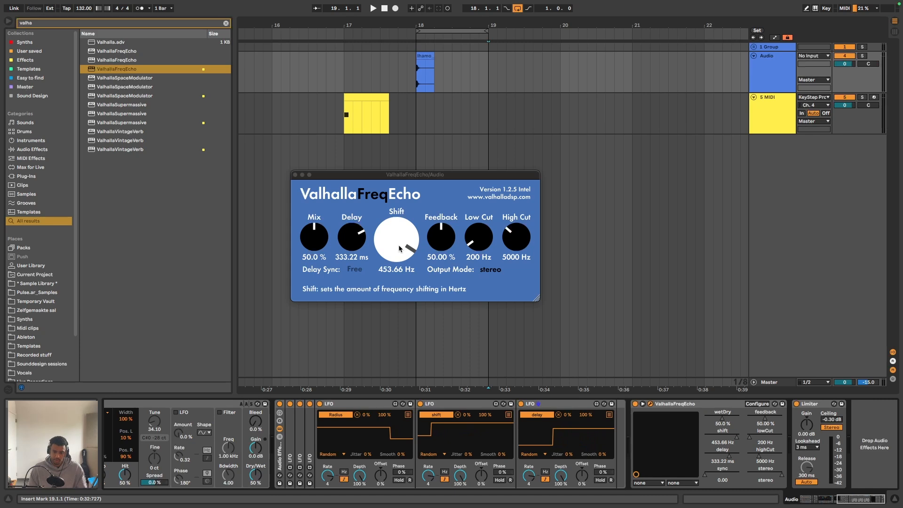
# - Play the loop from bar 18 to audition the randomly modulated frequency echo
pyautogui.moveTo(411, 174); pyautogui.dragTo(434, 171)
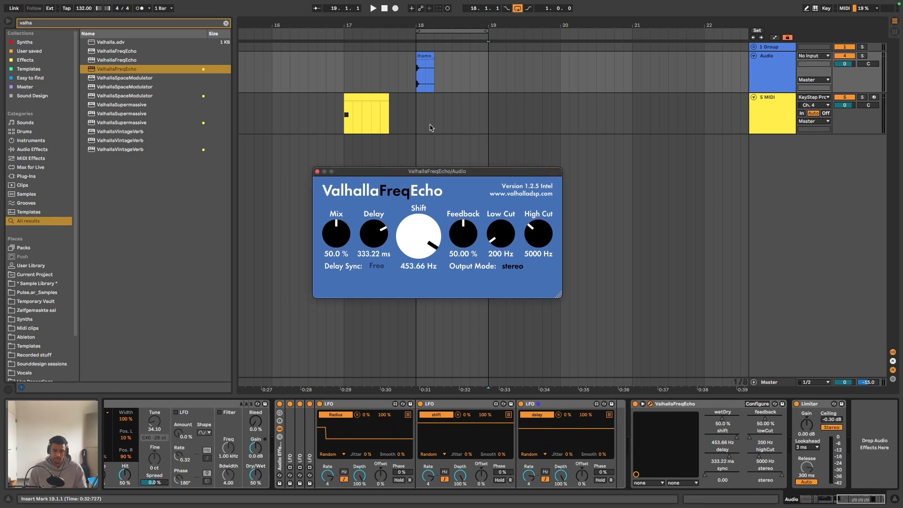
pyautogui.click(417, 84)
pyautogui.press('space')
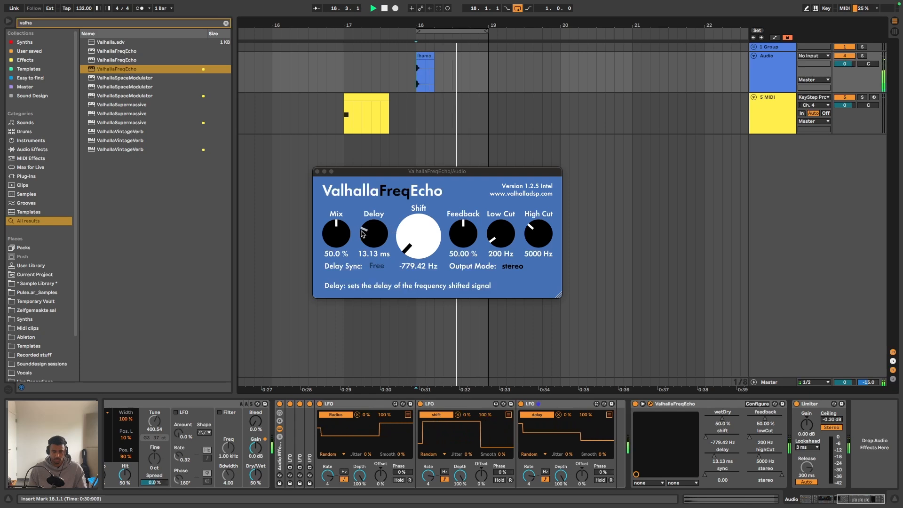
pyautogui.press('space')
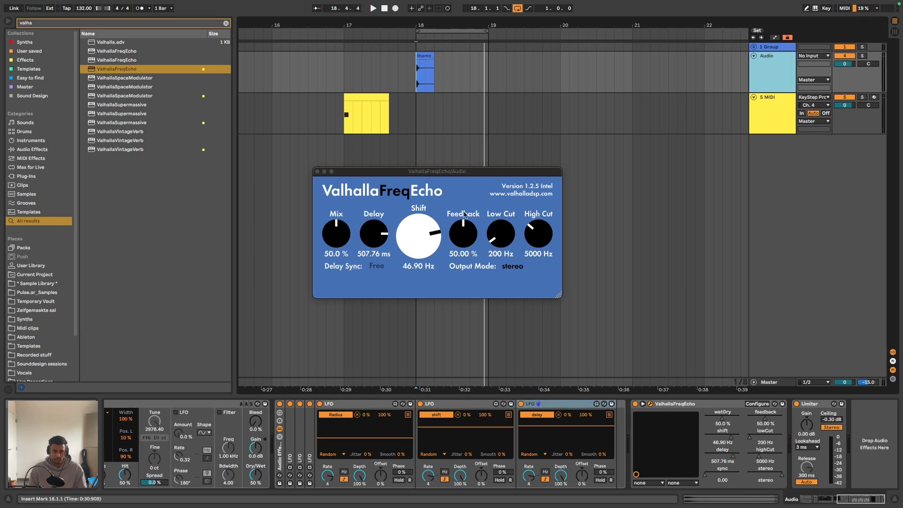
# - Set ValhallaFreqEcho's Mix to 33.4 %, Feedback to 35.90 % and Low Cut to 570 Hz while auditioning the loop
pyautogui.moveTo(345, 234); pyautogui.dragTo(346, 237)
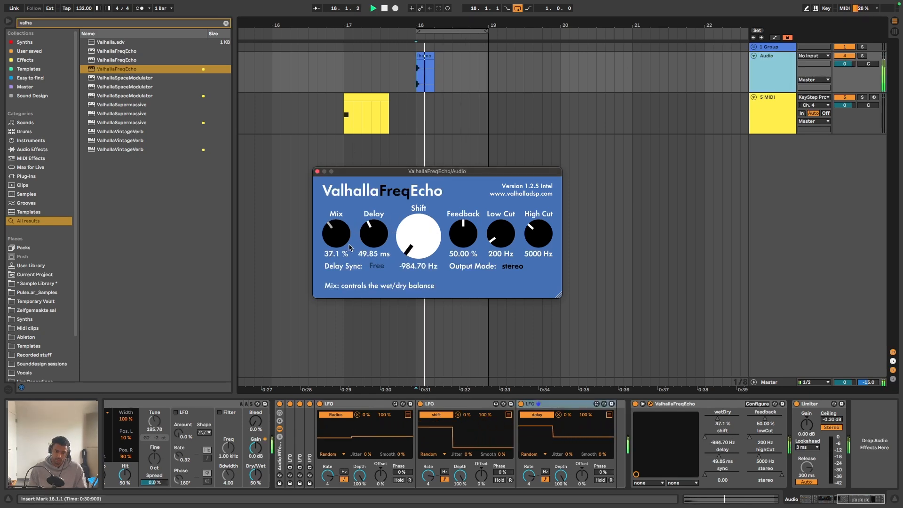
pyautogui.moveTo(463, 236); pyautogui.dragTo(463, 248)
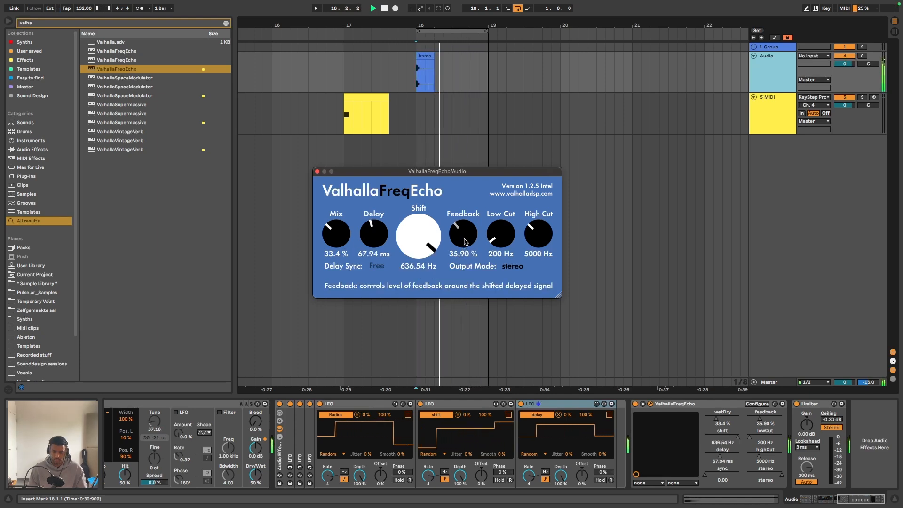
pyautogui.moveTo(502, 238); pyautogui.dragTo(510, 226)
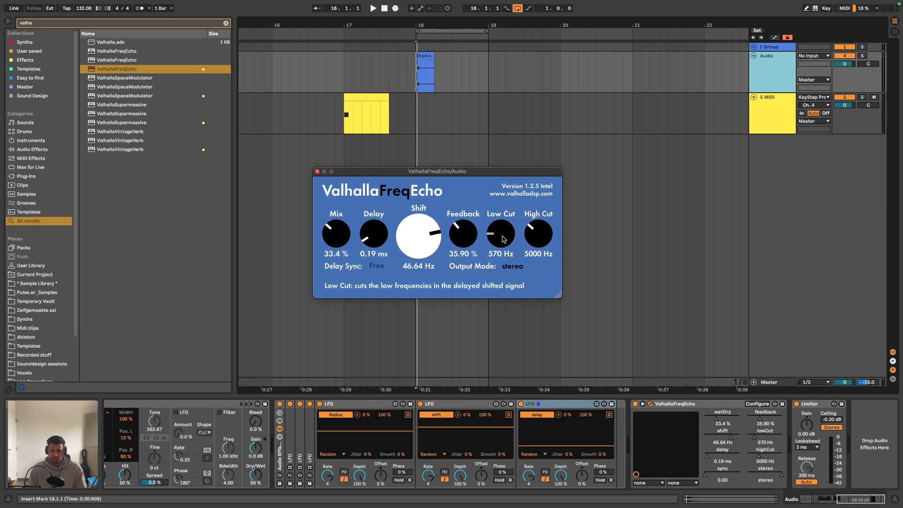
pyautogui.press('space')
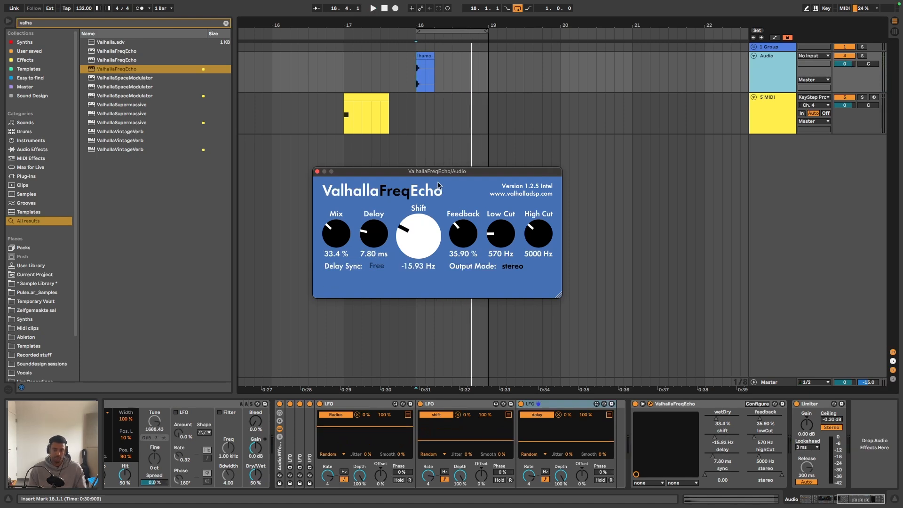
pyautogui.press('space')
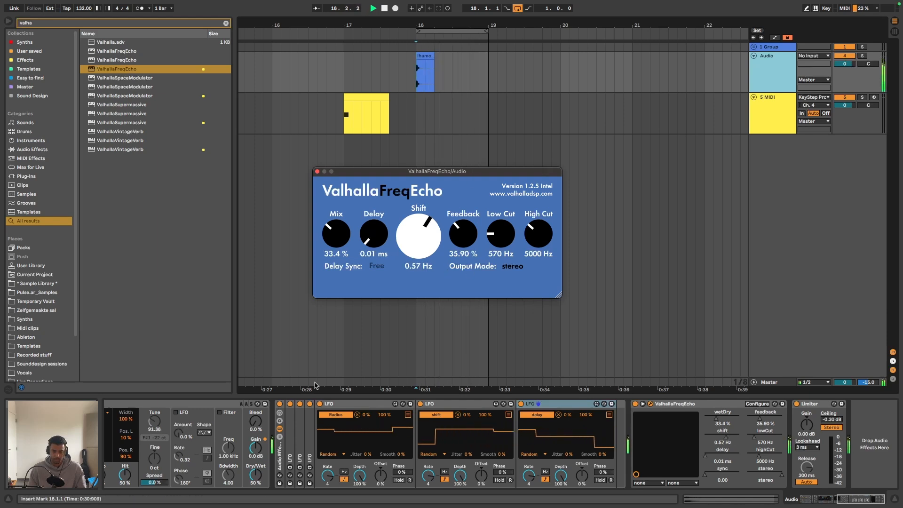
# - Adjust Corpus's Dry/Wet amount and audition the loop
pyautogui.scroll(5, 312, 483)
pyautogui.scroll(2, 312, 483)
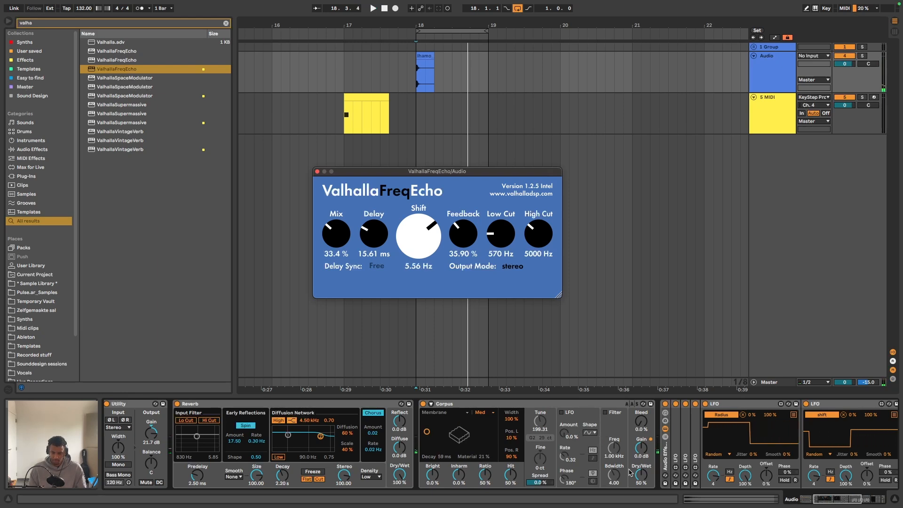
pyautogui.moveTo(643, 481); pyautogui.dragTo(643, 479)
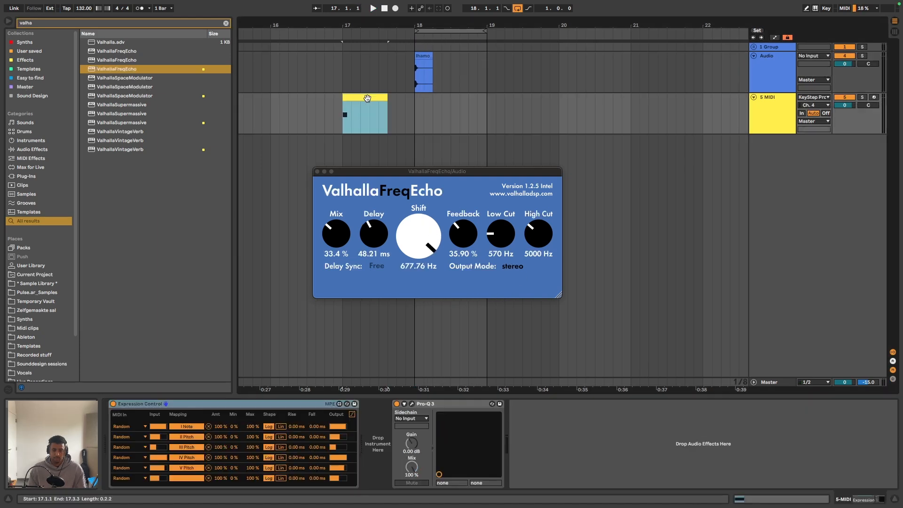
# - Move the MIDI clip back to bar 18 and play the loop from its start
pyautogui.moveTo(366, 96); pyautogui.dragTo(440, 104)
pyautogui.click(419, 79)
pyautogui.press('space')
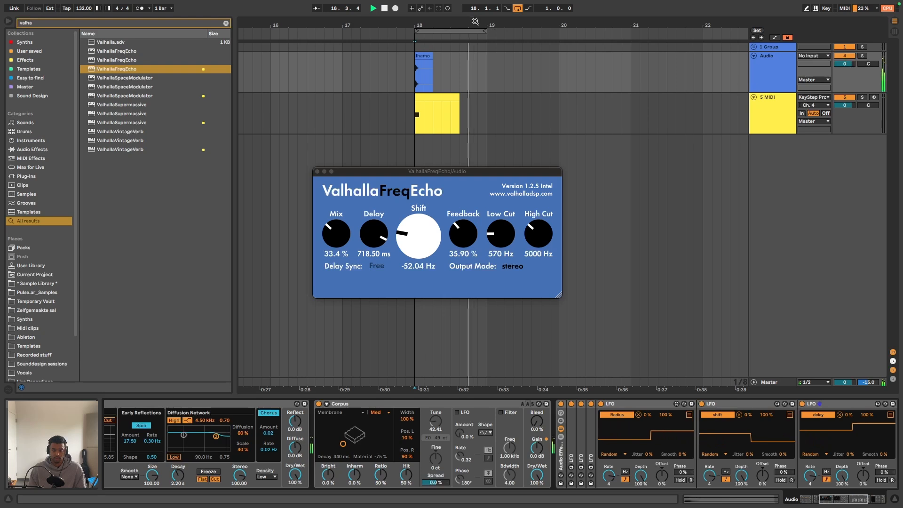
pyautogui.press('space')
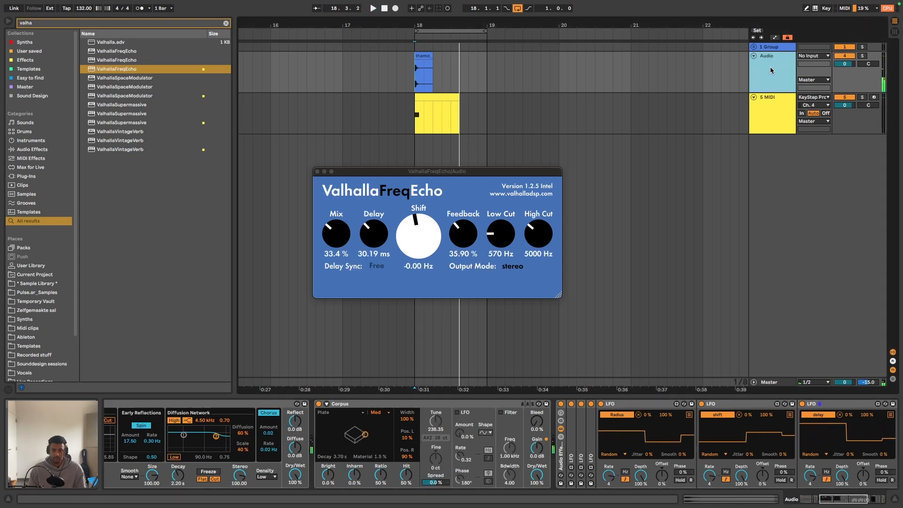
# - Collapse the Radius, Shift and Delay LFOs in the rack and close the ValhallaFreqEcho window
pyautogui.doubleClick(620, 406)
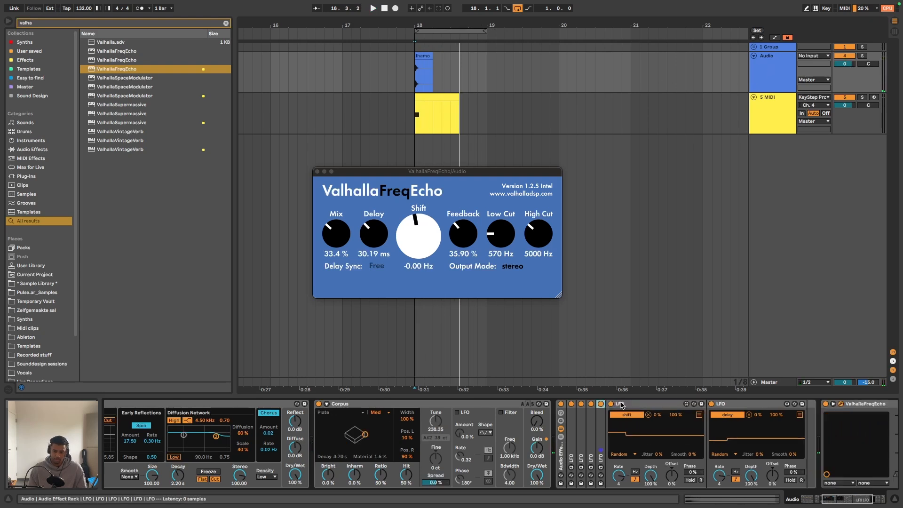
pyautogui.doubleClick(630, 405)
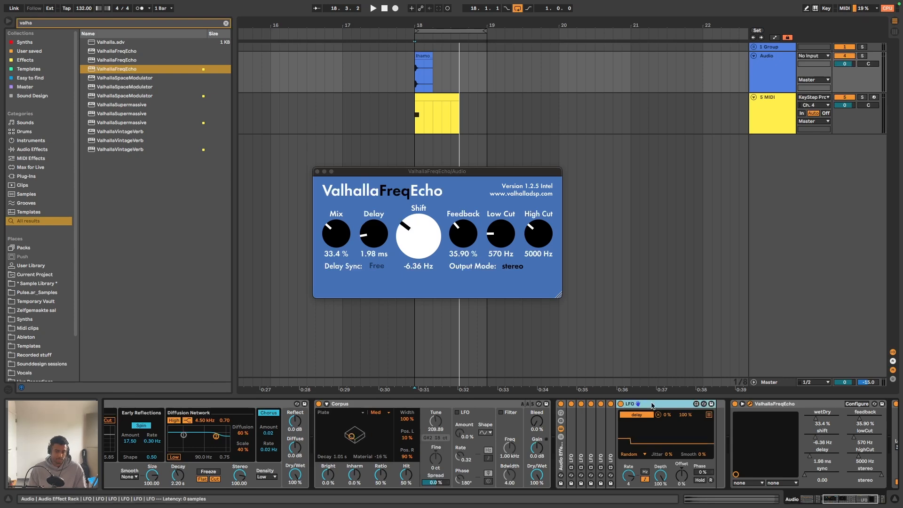
pyautogui.doubleClick(640, 404)
pyautogui.click(317, 172)
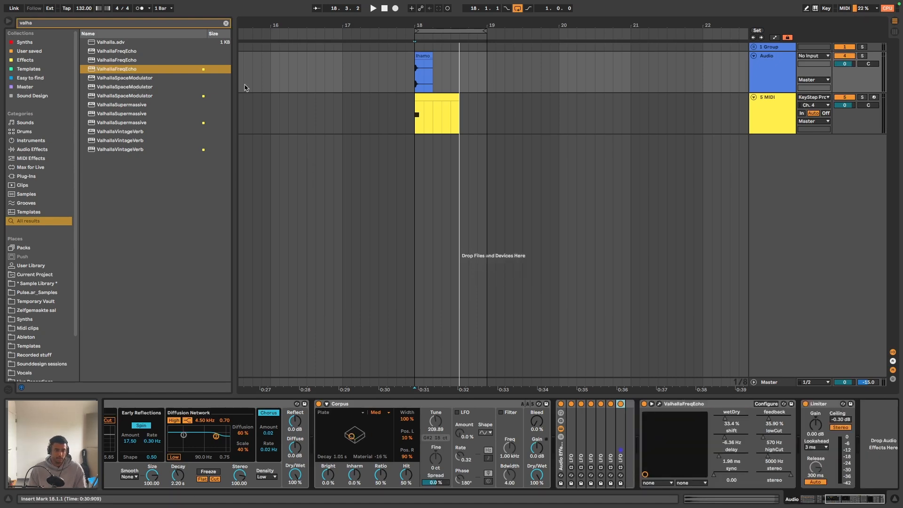
# - Search the browser for "reverb" and insert a second Reverb between Corpus and the LFO rack
pyautogui.click(224, 22)
pyautogui.write('rev')
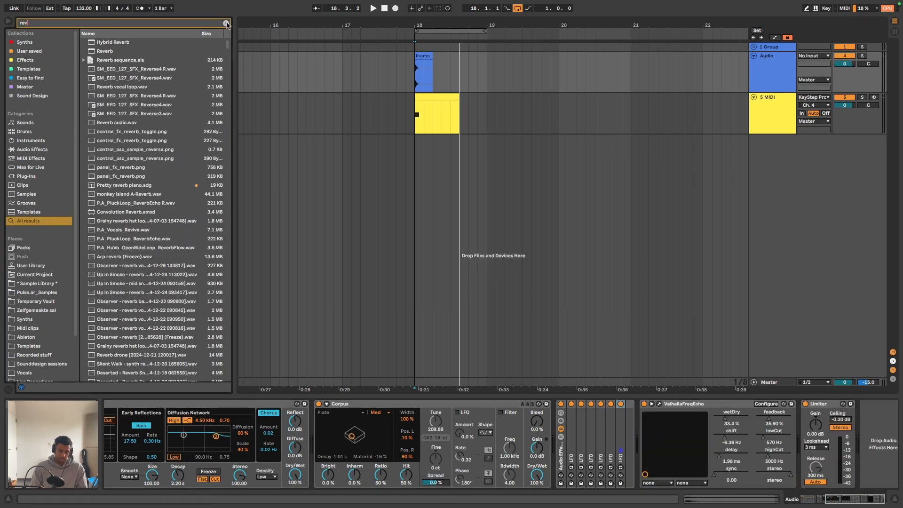
pyautogui.write('erb')
pyautogui.click(105, 52)
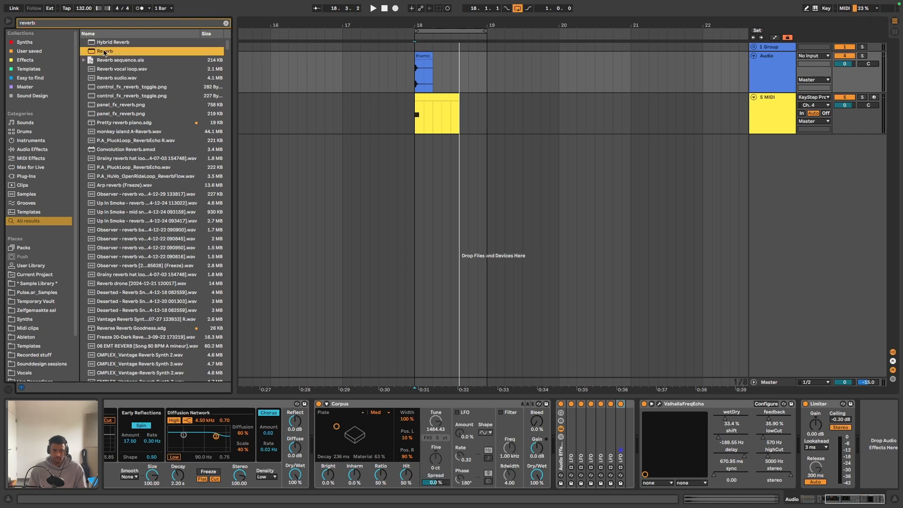
pyautogui.moveTo(499, 362); pyautogui.dragTo(556, 413)
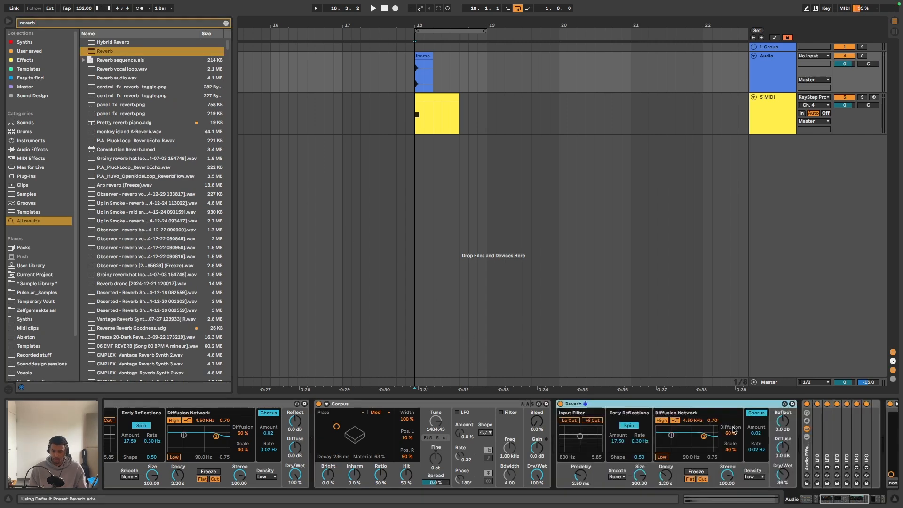
# - Set the second Reverb's Decay to 2.30 s and its Dry/Wet to 50 %, and play the loop
pyautogui.hscroll(5, 736, 429)
pyautogui.moveTo(588, 476); pyautogui.dragTo(588, 464)
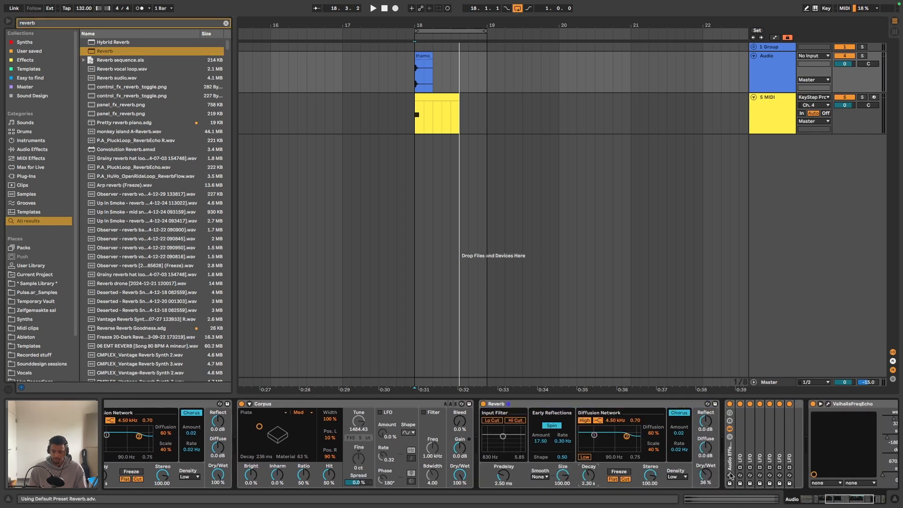
pyautogui.press('space')
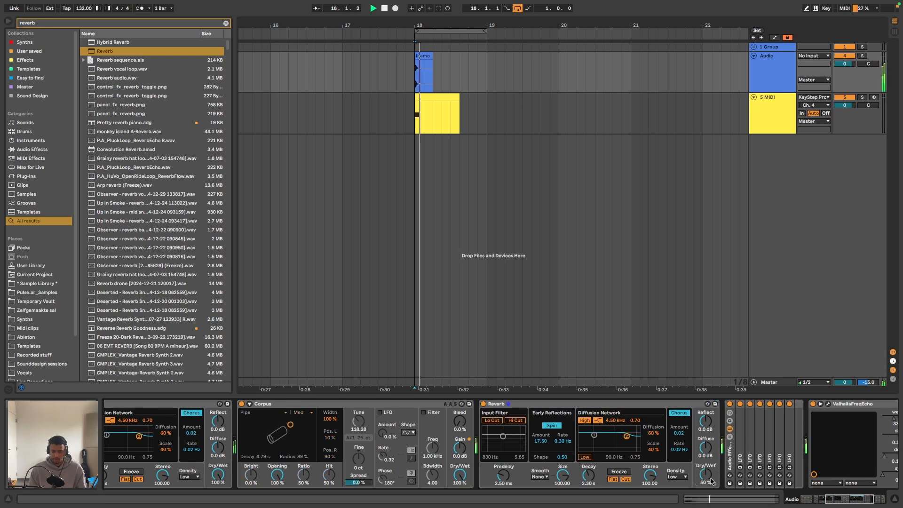
# - Extend the loop to two bars, from bar 18 to bar 20, and audition it
pyautogui.moveTo(486, 27); pyautogui.dragTo(533, 32)
pyautogui.click(483, 31)
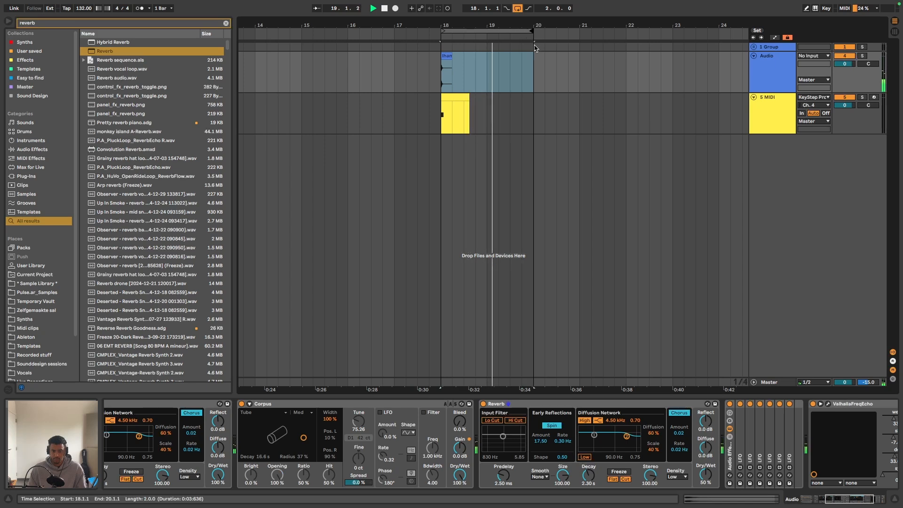
pyautogui.hscroll(1, 534, 245)
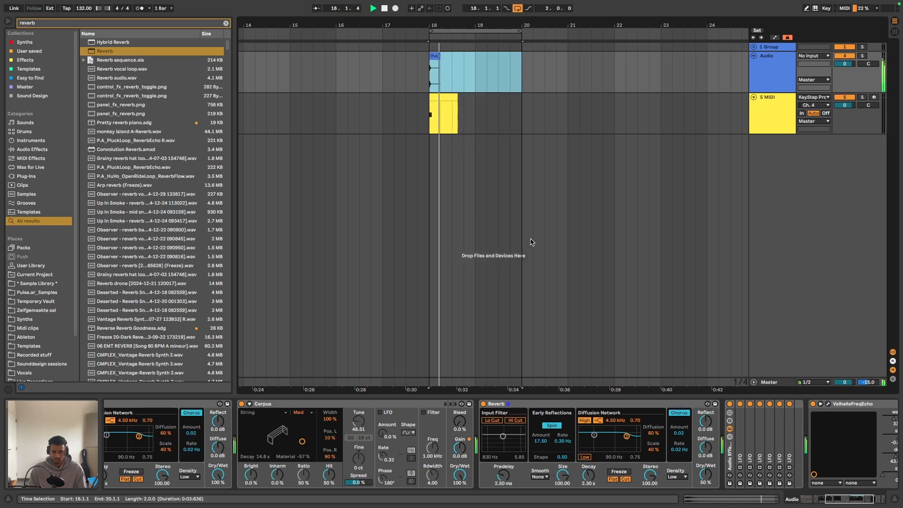
pyautogui.press('space')
# - Group all the devices on the Audio track into one audio effect rack
pyautogui.click(534, 403)
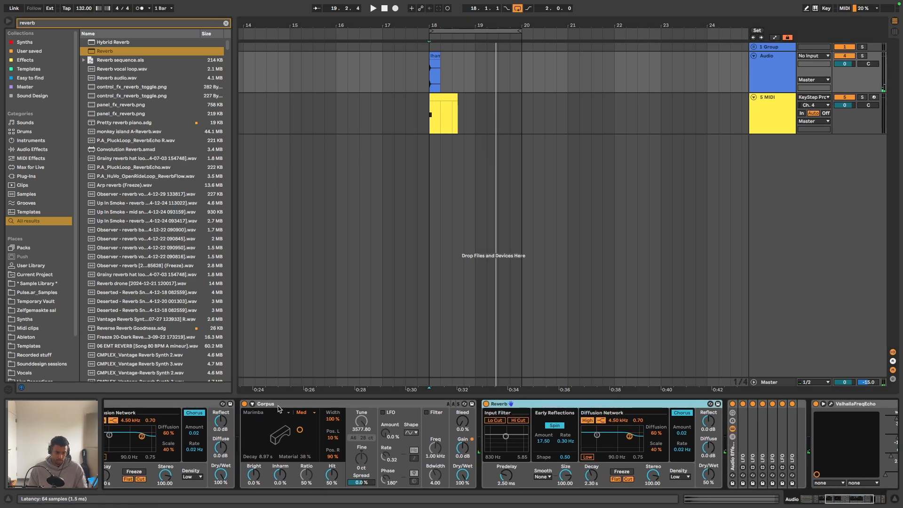
pyautogui.click(278, 404)
pyautogui.press('super+a')
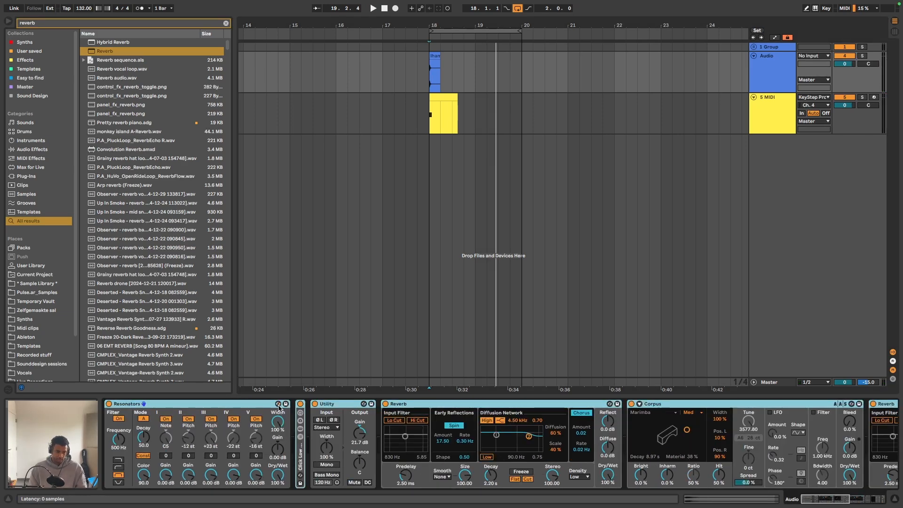
pyautogui.press('super+g')
# - Compare the snare loop from bar 18 to 20 with the new rack bypassed and with it active
pyautogui.click(113, 403)
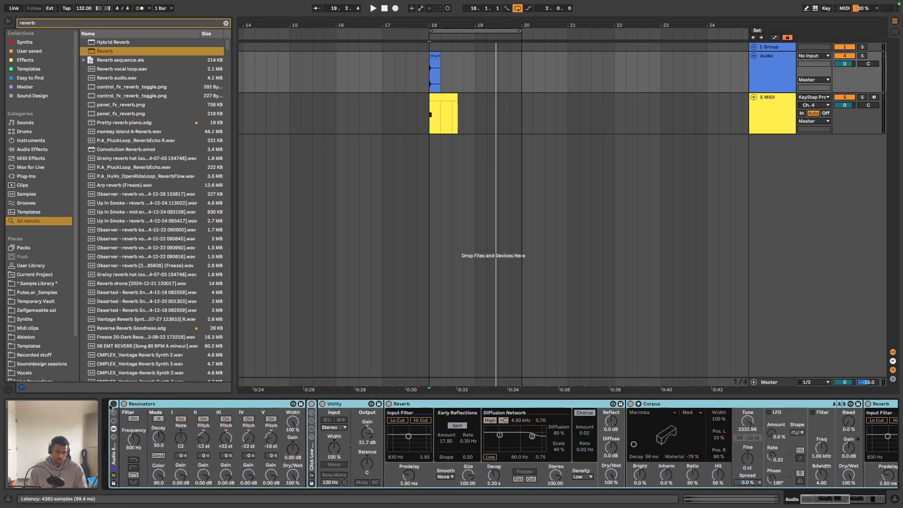
pyautogui.press('space')
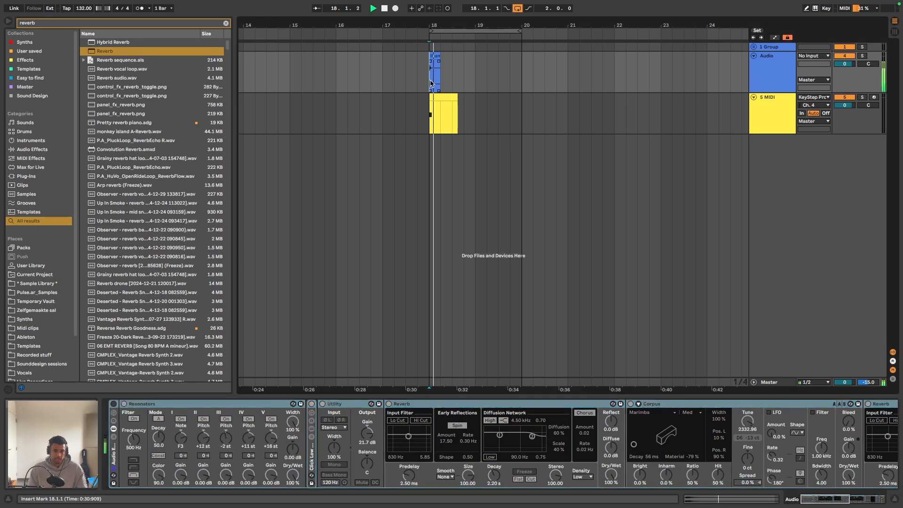
pyautogui.click(113, 404)
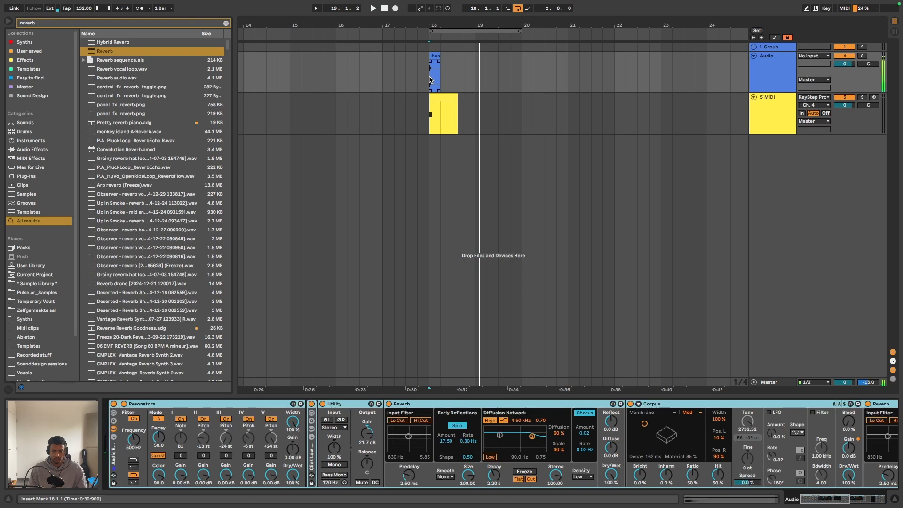
pyautogui.press('space')
pyautogui.press('space')
pyautogui.hscroll(10, 721, 421)
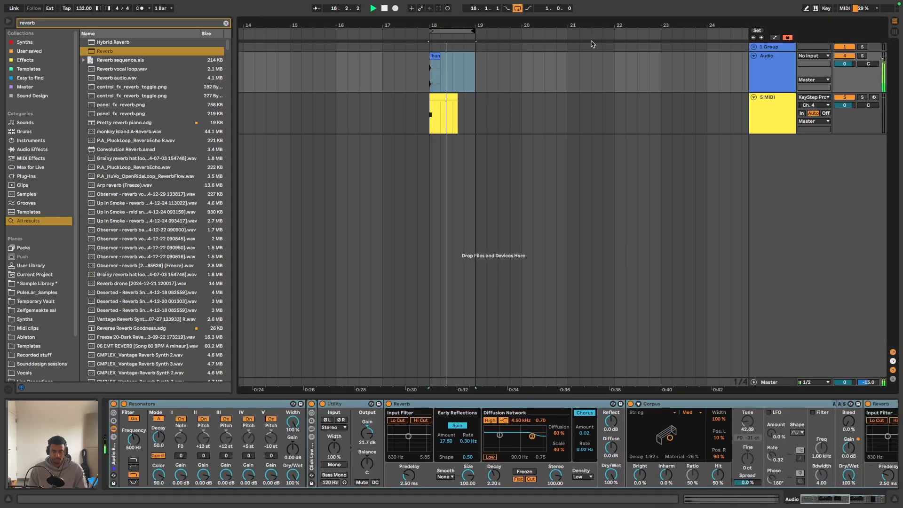
pyautogui.moveTo(474, 31); pyautogui.dragTo(527, 42)
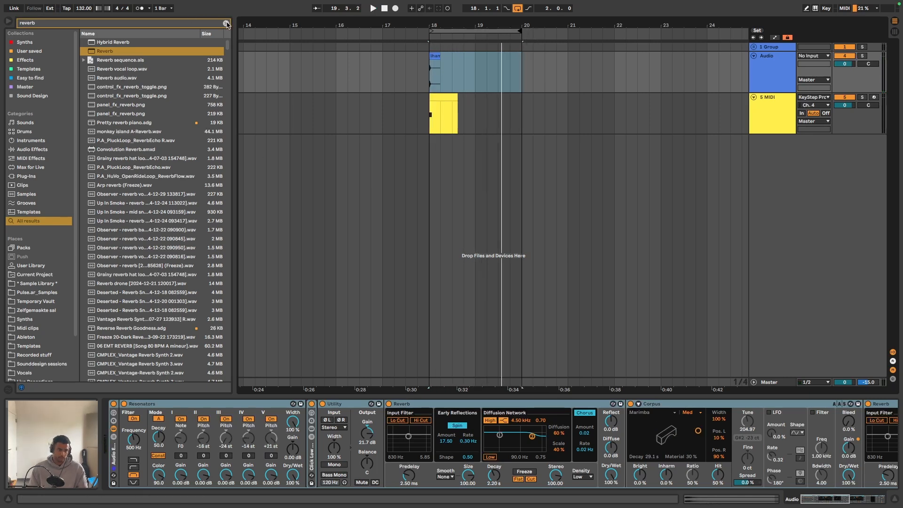
# - Search the browser for "over" and insert an Overdrive between Utility and the first Reverb
pyautogui.click(226, 23)
pyautogui.write('ov')
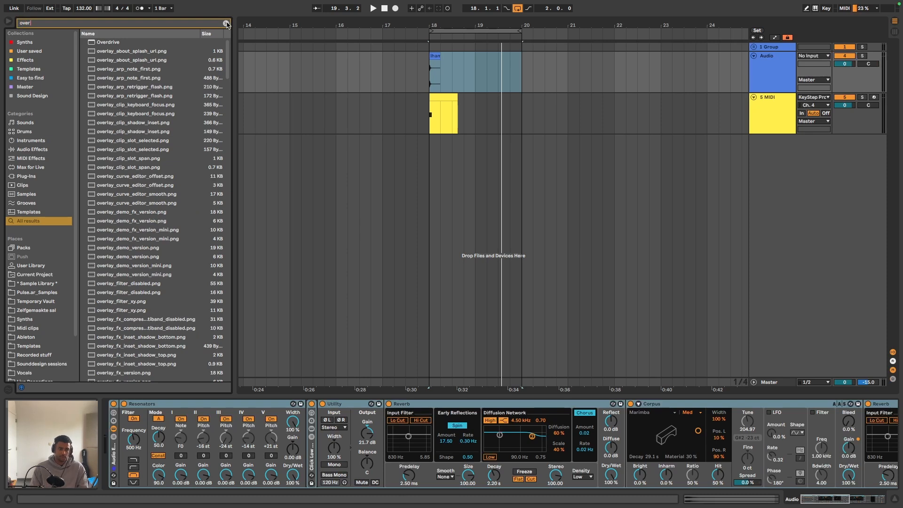
pyautogui.moveTo(99, 42); pyautogui.dragTo(267, 132)
pyautogui.moveTo(636, 406); pyautogui.dragTo(626, 436)
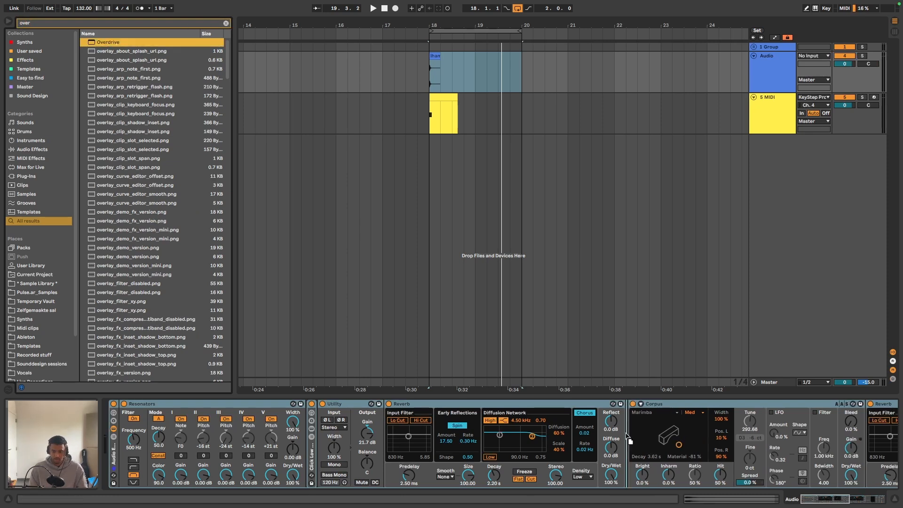
pyautogui.moveTo(564, 437); pyautogui.dragTo(398, 433)
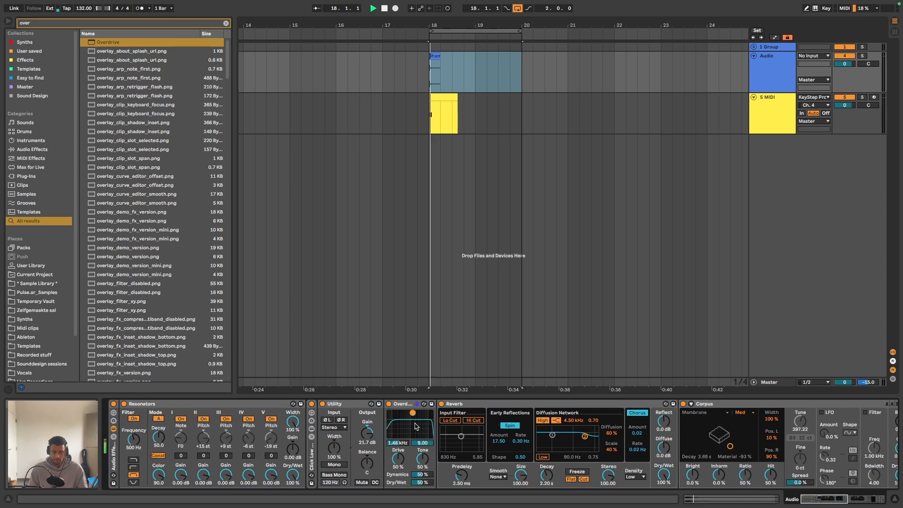
# - Set Overdrive's Drive to 38 %, Tone to 37 % and Dry/Wet to 100 %, and move it between Corpus and the second Reverb
pyautogui.moveTo(422, 482)
pyautogui.mouseDown()
pyautogui.moveTo(421, 458)
pyautogui.moveTo(397, 462)
pyautogui.moveTo(423, 465)
pyautogui.mouseUp()
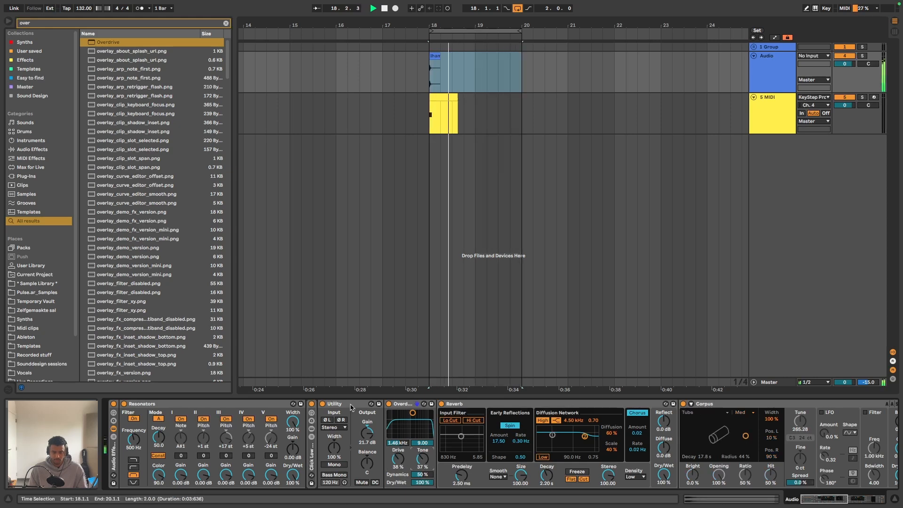
pyautogui.hscroll(3, 350, 414)
pyautogui.moveTo(350, 414); pyautogui.dragTo(738, 425)
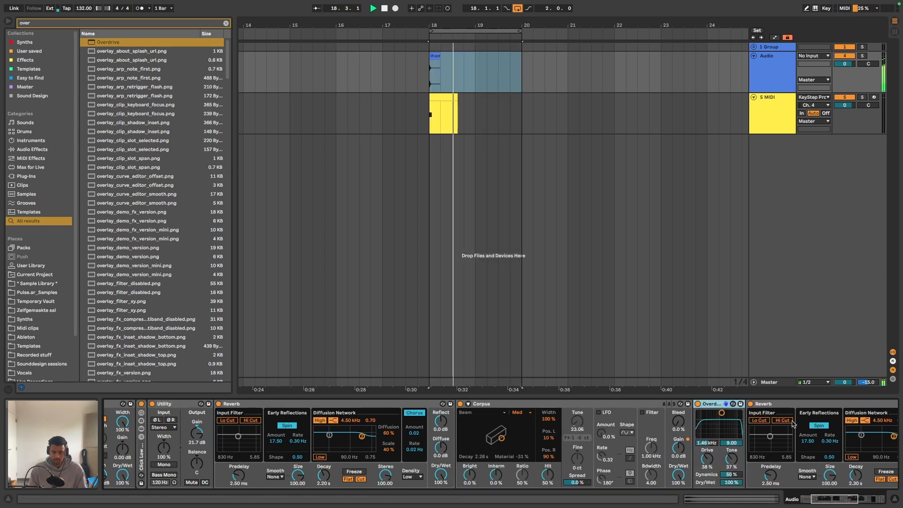
# - Set Overdrive's Drive to 34 % and Utility's Gain to 25.6 dB while the loop plays
pyautogui.hscroll(1, 729, 442)
pyautogui.moveTo(663, 461); pyautogui.dragTo(663, 463)
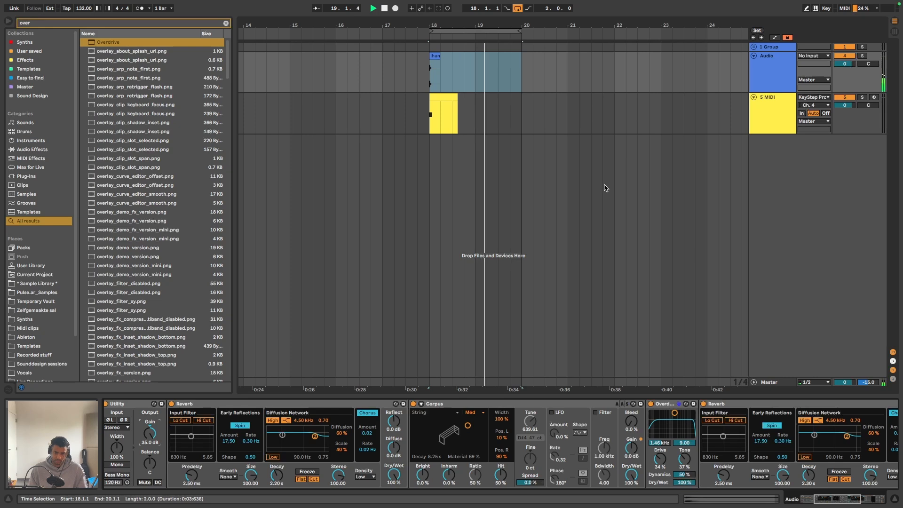
pyautogui.moveTo(149, 433); pyautogui.dragTo(149, 437)
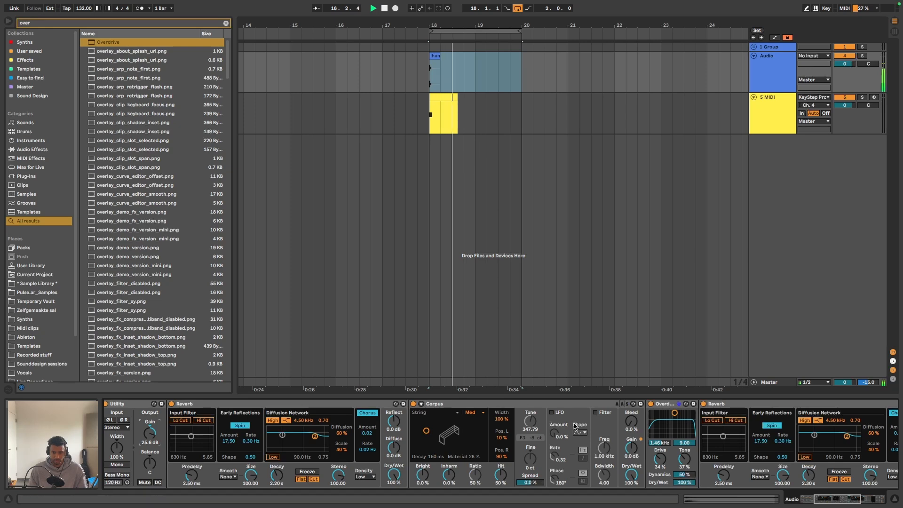
# - Set the second Reverb's Decay to 3.02 s and Overdrive's Dry/Wet to 26 %
pyautogui.hscroll(10, 575, 425)
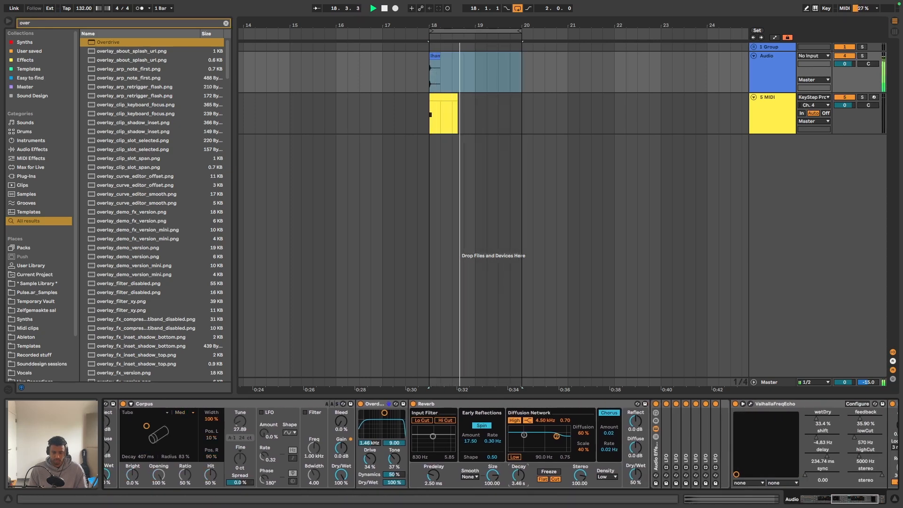
pyautogui.hscroll(-9, 657, 476)
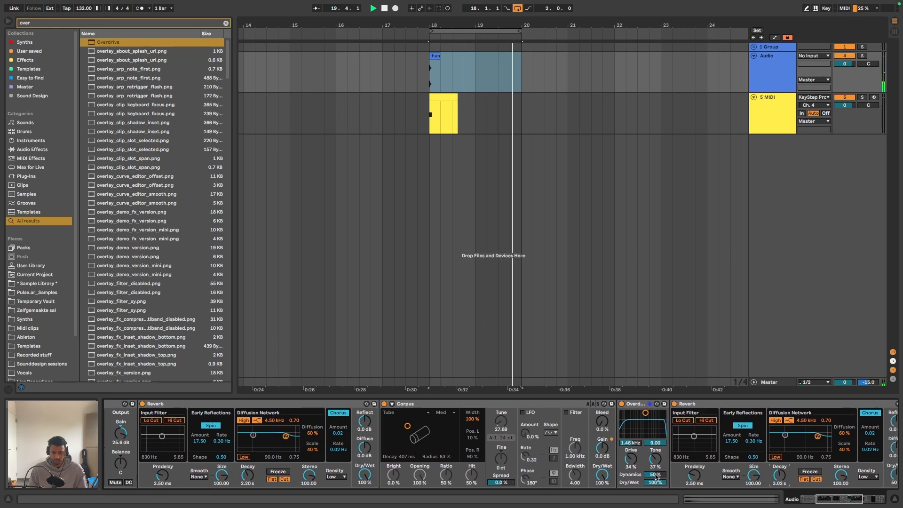
pyautogui.moveTo(655, 482); pyautogui.dragTo(655, 507)
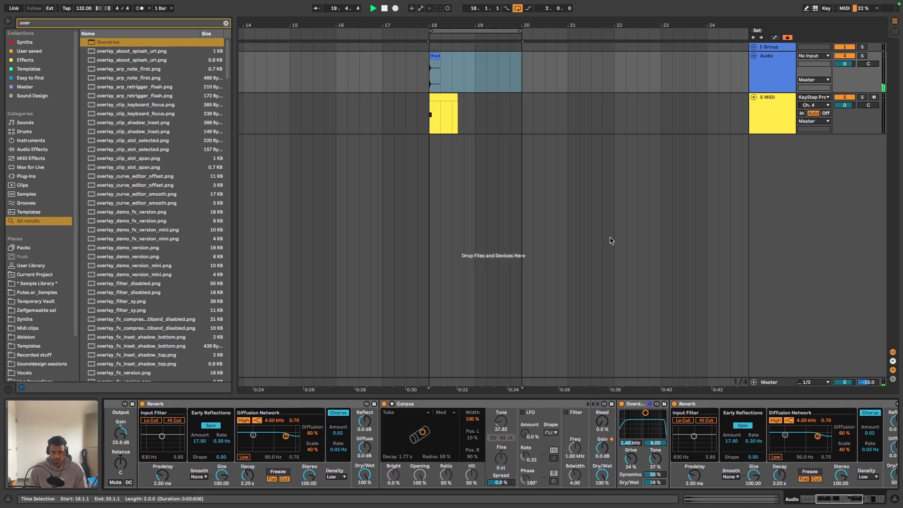
pyautogui.hscroll(-4, 559, 429)
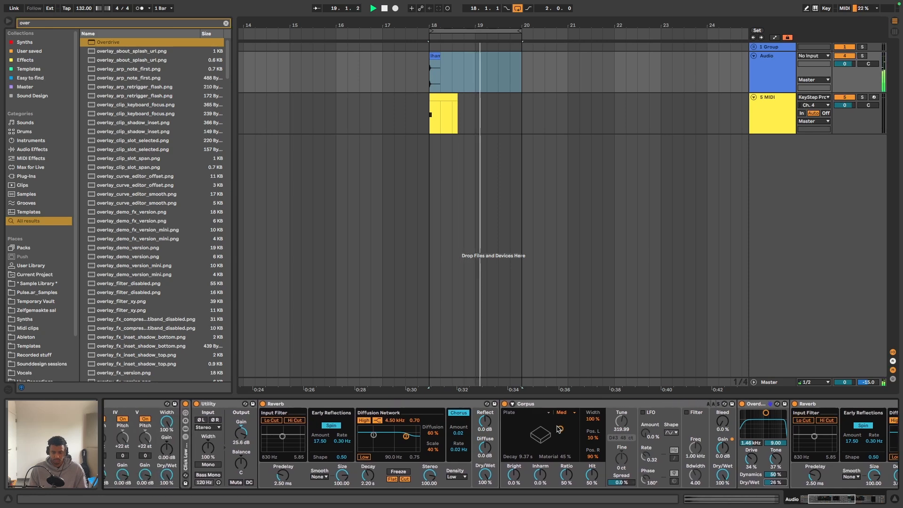
pyautogui.hscroll(5, 536, 84)
pyautogui.hscroll(-4, 532, 84)
# - Bypass the effects rack and look over the other source clips on the Audio track between bars 33 and 43
pyautogui.hscroll(1, 541, 79)
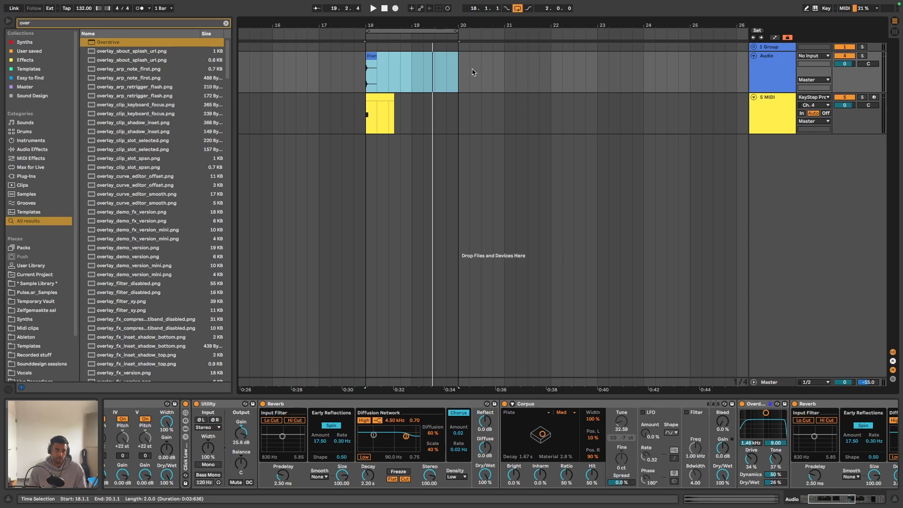
pyautogui.hscroll(12, 473, 72)
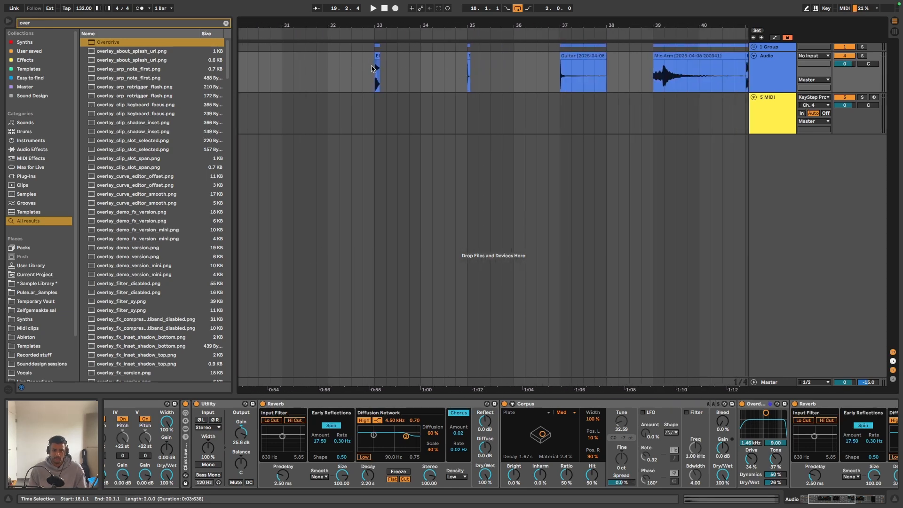
pyautogui.click(375, 67)
pyautogui.hscroll(-3, 144, 402)
pyautogui.click(114, 404)
pyautogui.hscroll(3, 574, 74)
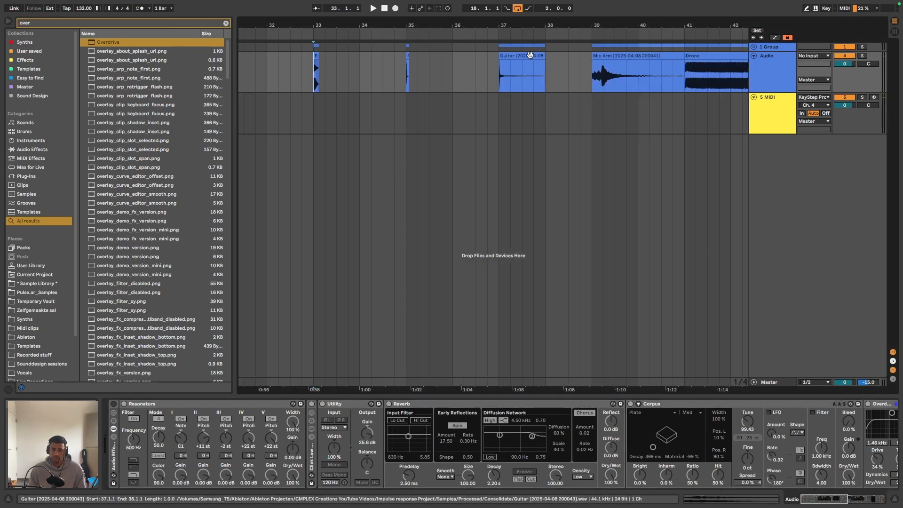
pyautogui.click(634, 76)
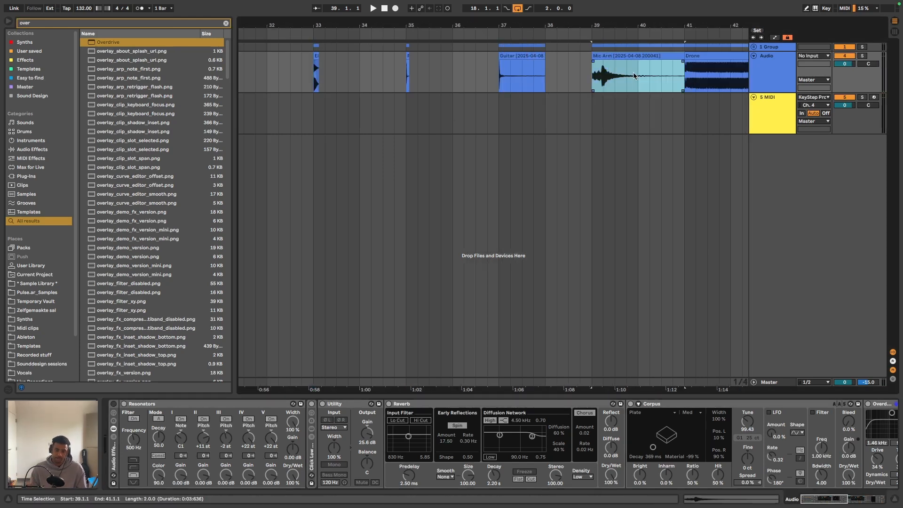
pyautogui.hscroll(5, 634, 77)
pyautogui.click(466, 66)
pyautogui.hscroll(-5, 465, 66)
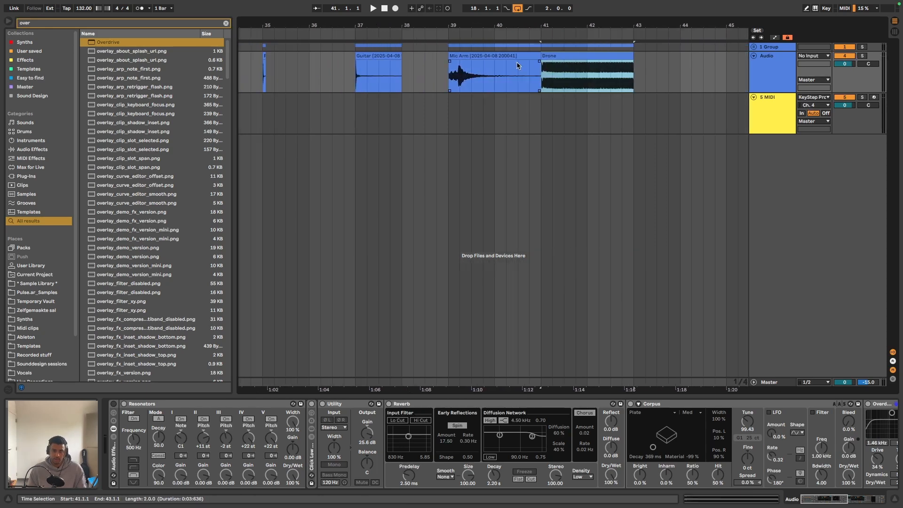
# - Audition the short clips at bars 33 and 35 and the Guitar clip at bar 37 without effects
pyautogui.click(322, 56)
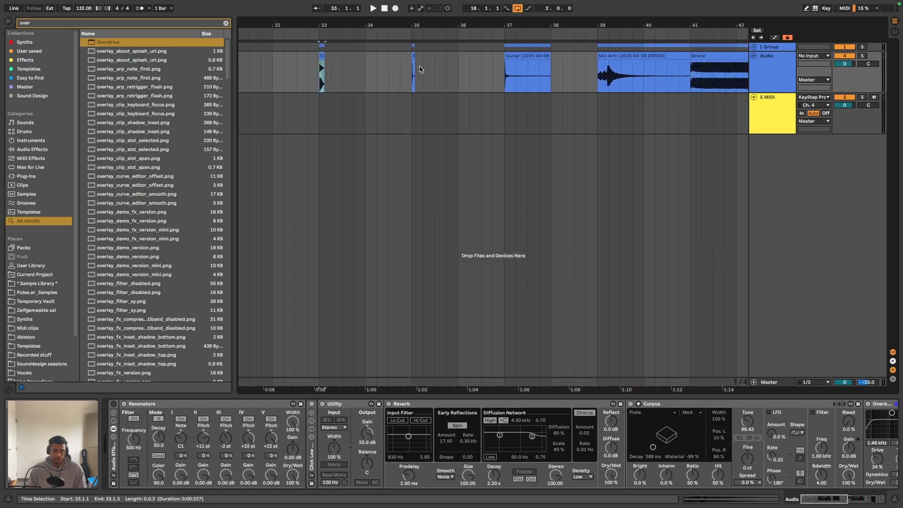
pyautogui.press('space')
pyautogui.press('space')
pyautogui.click(413, 56)
pyautogui.hscroll(3, 423, 64)
pyautogui.press('space')
pyautogui.press('space')
pyautogui.hscroll(1, 479, 67)
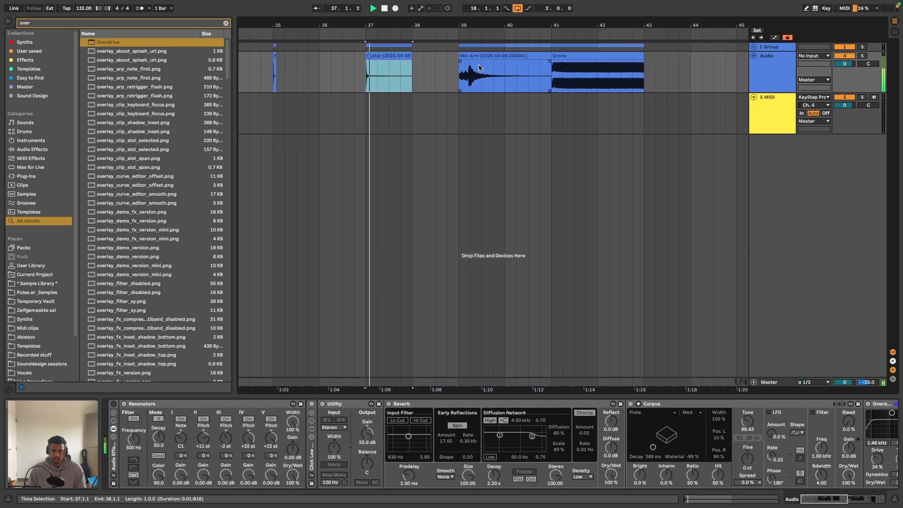
# - Audition the Mic Arm clip at bar 39 and the Drone clip at bar 41 without effects
pyautogui.click(482, 69)
pyautogui.hscroll(4, 496, 70)
pyautogui.hscroll(1, 498, 72)
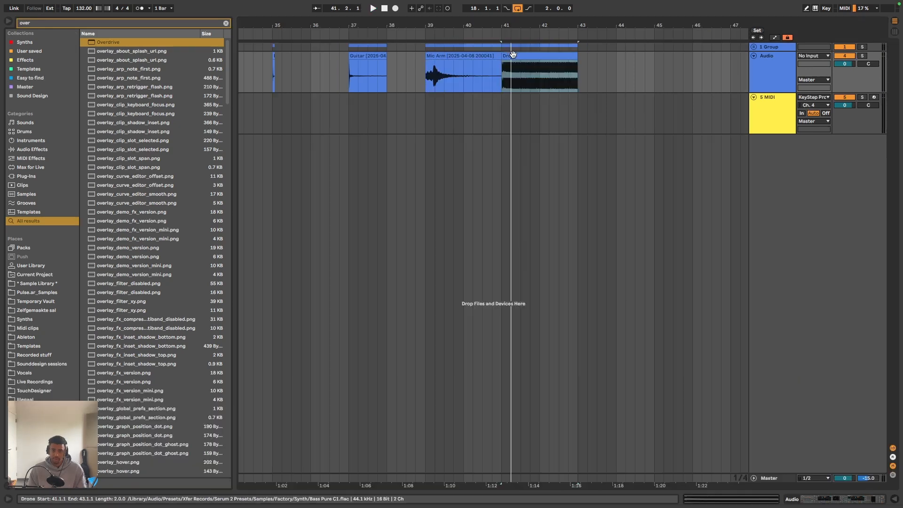
pyautogui.click(513, 55)
pyautogui.press('space')
# - Reactivate the effects rack and play the clip at bar 33 through it
pyautogui.hscroll(-2, 530, 54)
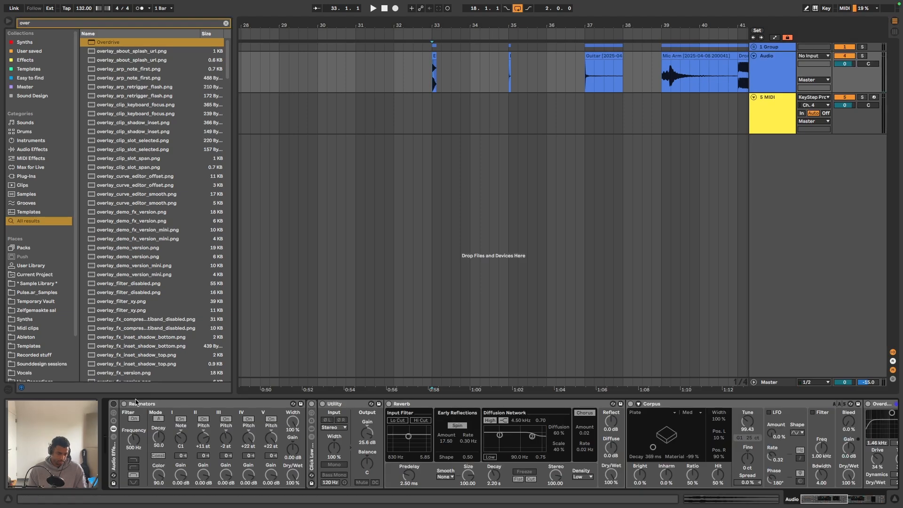
pyautogui.click(114, 406)
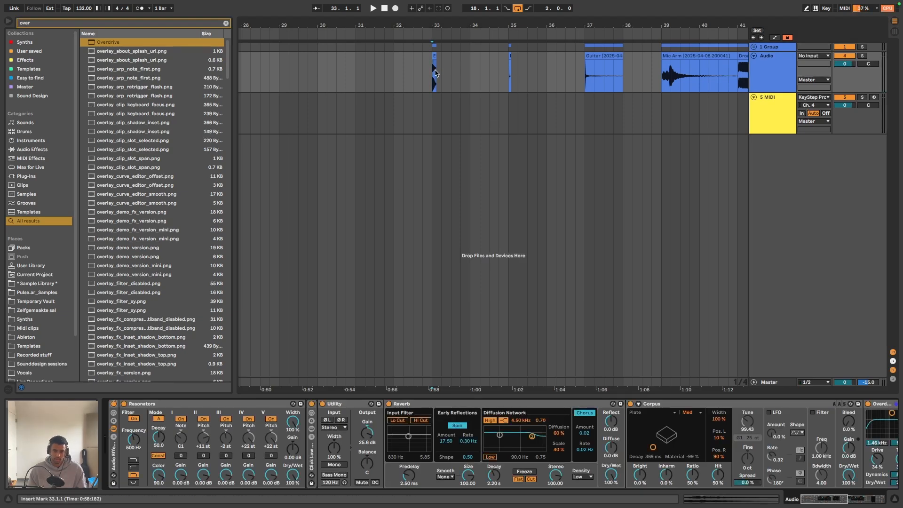
pyautogui.hscroll(4, 451, 72)
pyautogui.press('space')
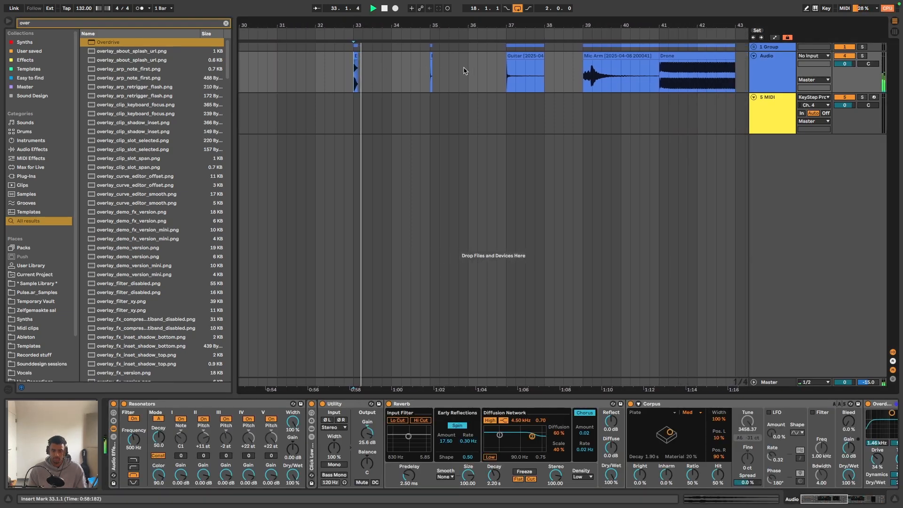
# - Place copies of the bar 18 MIDI clip on the MIDI track at bars 33 and 37, beneath the audio clips
pyautogui.scroll(-8, 431, 81)
pyautogui.hscroll(-4, 292, 127)
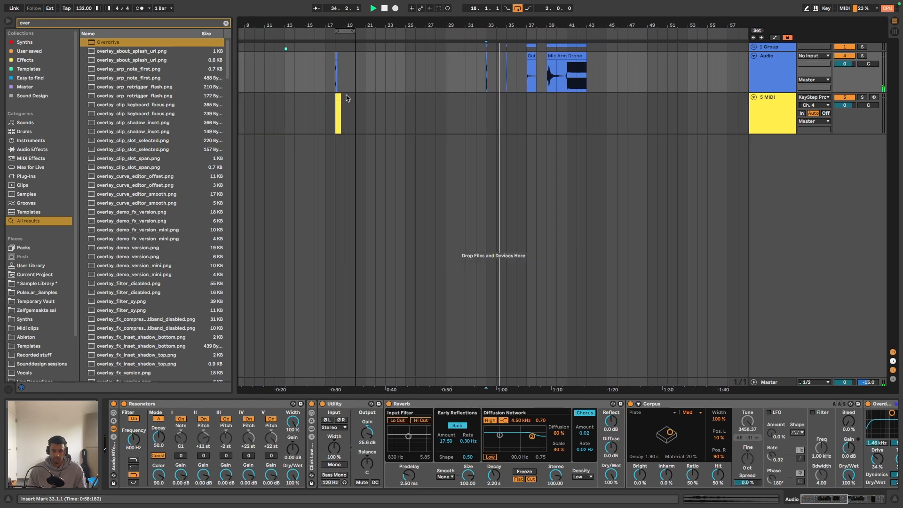
pyautogui.moveTo(339, 100); pyautogui.dragTo(531, 101)
pyautogui.scroll(8, 532, 100)
pyautogui.hscroll(3, 544, 104)
pyautogui.scroll(-2, 553, 89)
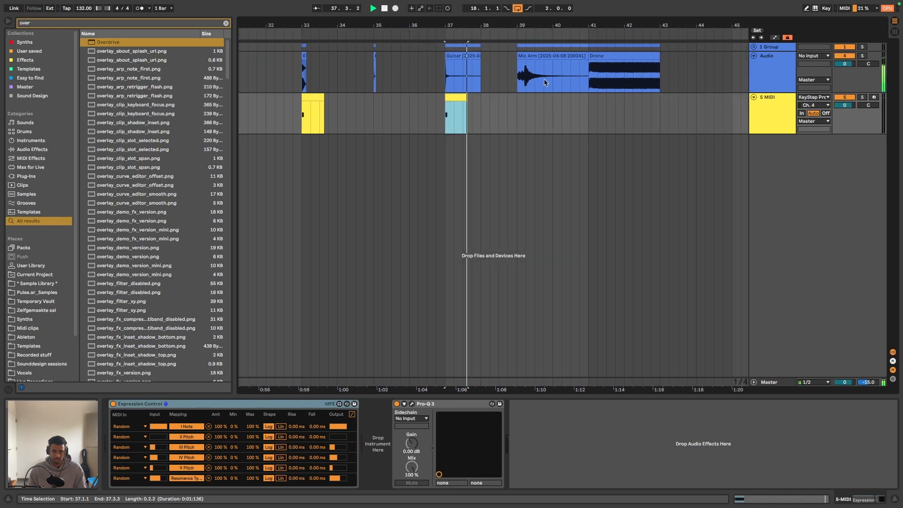
# - Loop the full range of audio clips from bar 33 to bar 43 and play it through the effects rack
pyautogui.click(620, 56)
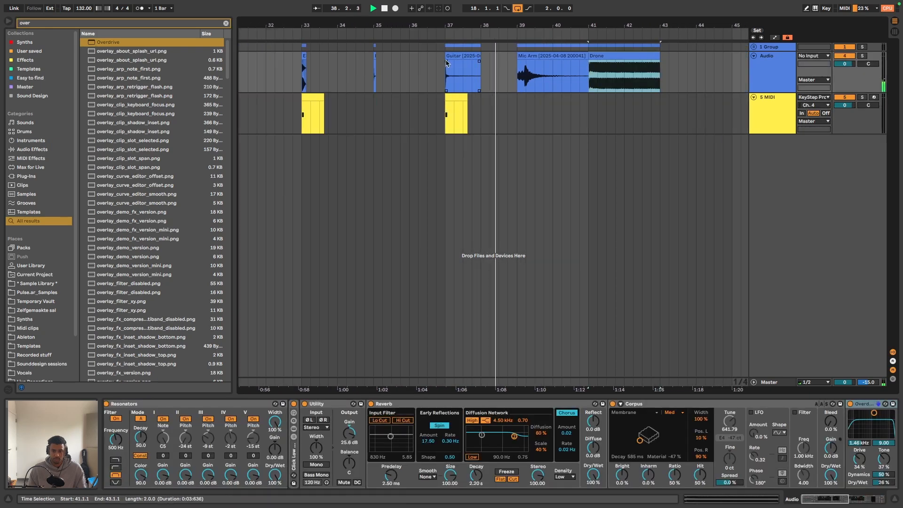
pyautogui.keyDown('shift'); pyautogui.click(302, 70); pyautogui.keyUp('shift')
pyautogui.press('super+l')
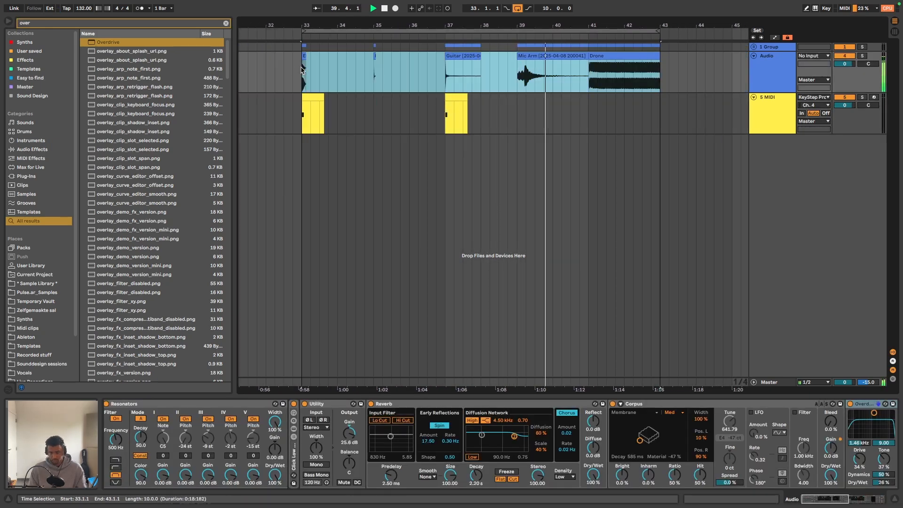
pyautogui.click(642, 54)
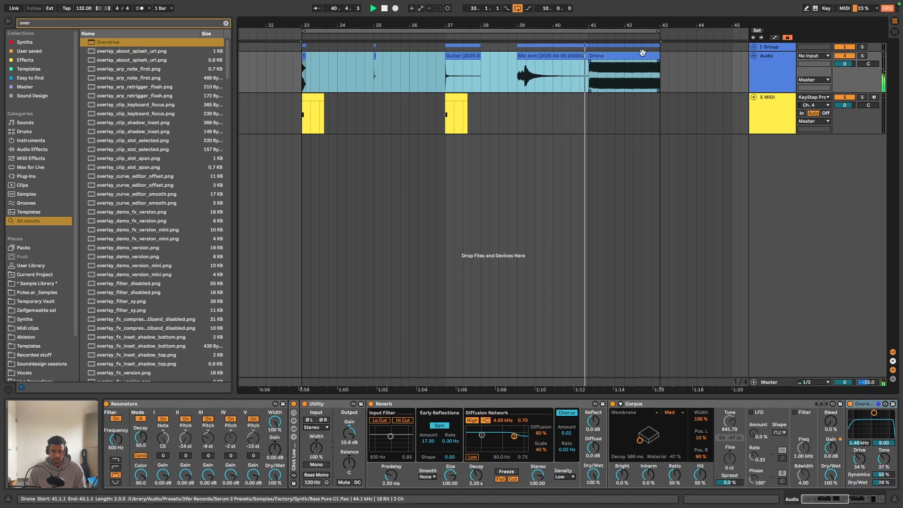
pyautogui.press('-')
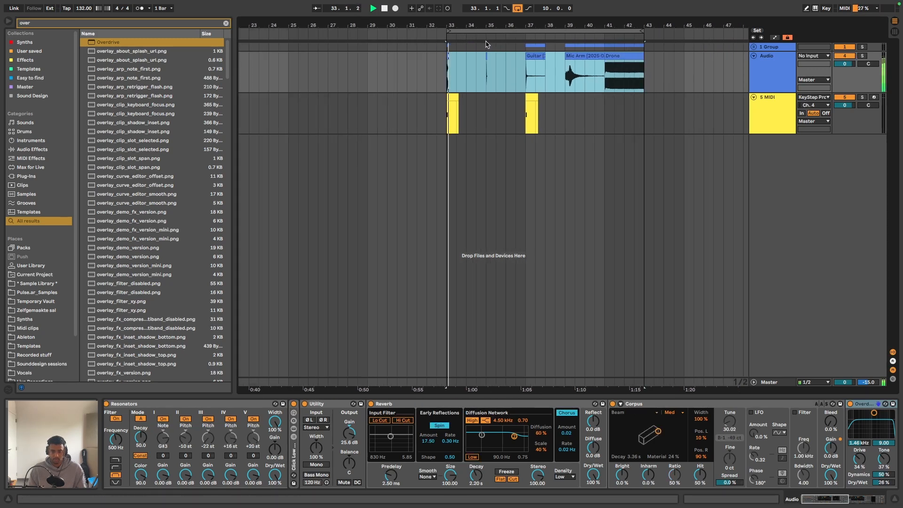
# - Place copies of the MIDI clip on the MIDI track at bars 35, 39 and 41, beneath the audio clips
pyautogui.hscroll(1, 549, 81)
pyautogui.moveTo(446, 93); pyautogui.dragTo(565, 97)
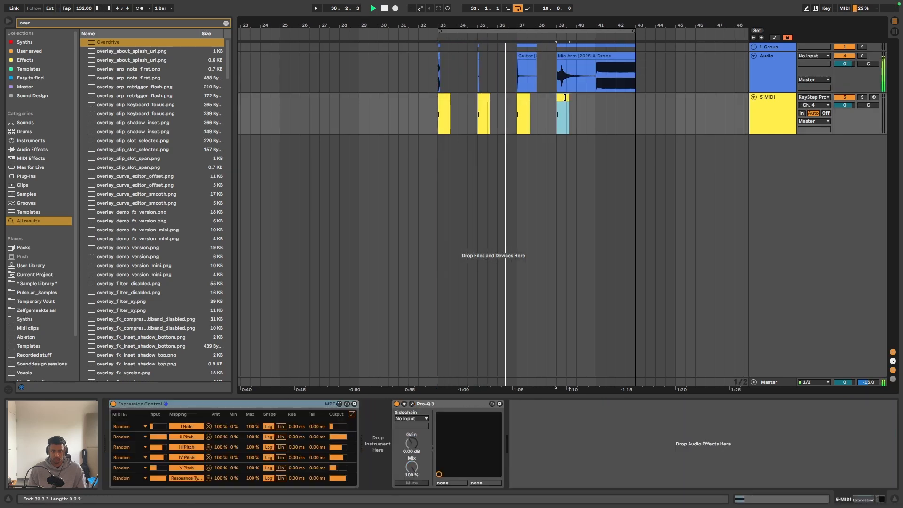
pyautogui.hscroll(4, 570, 101)
pyautogui.scroll(1, 539, 107)
pyautogui.scroll(2, 539, 107)
pyautogui.moveTo(496, 97); pyautogui.dragTo(560, 97)
# - Loop bars 41 to 43 around the Drone clip and move the MIDI clip beneath it away to bar 46.2
pyautogui.moveTo(300, 31); pyautogui.dragTo(552, 31)
pyautogui.hscroll(2, 570, 76)
pyautogui.hscroll(1, 570, 75)
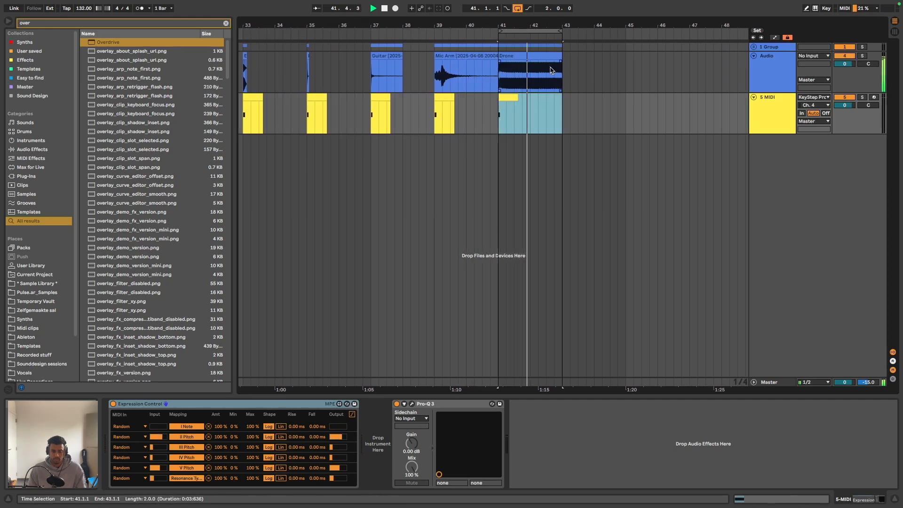
pyautogui.moveTo(508, 98); pyautogui.dragTo(671, 108)
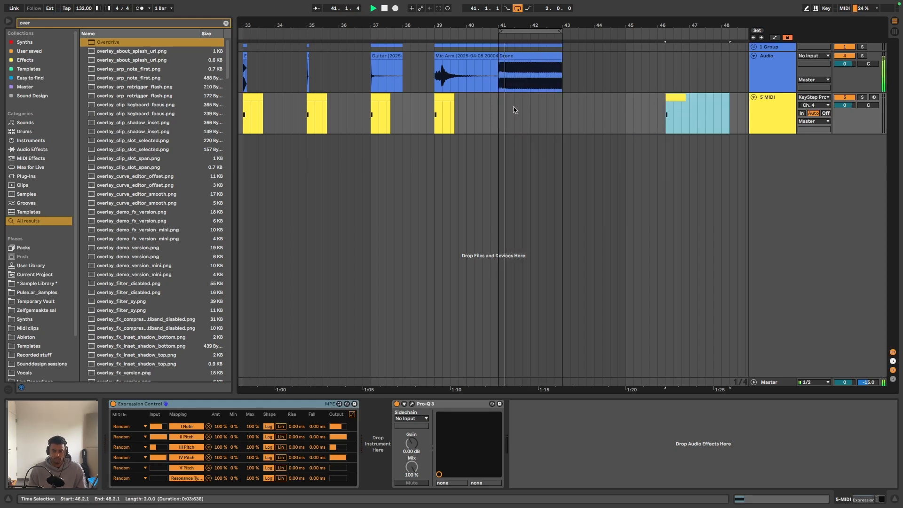
# - Examine the Audio track's effects chain from Resonators to Limiter while listening to the Drone clip without new modulation triggers
pyautogui.click(768, 71)
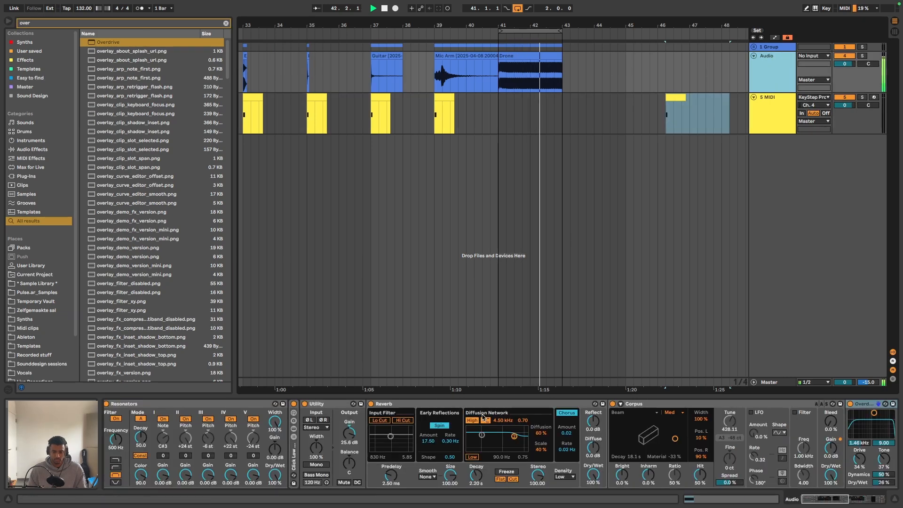
pyautogui.hscroll(10, 483, 415)
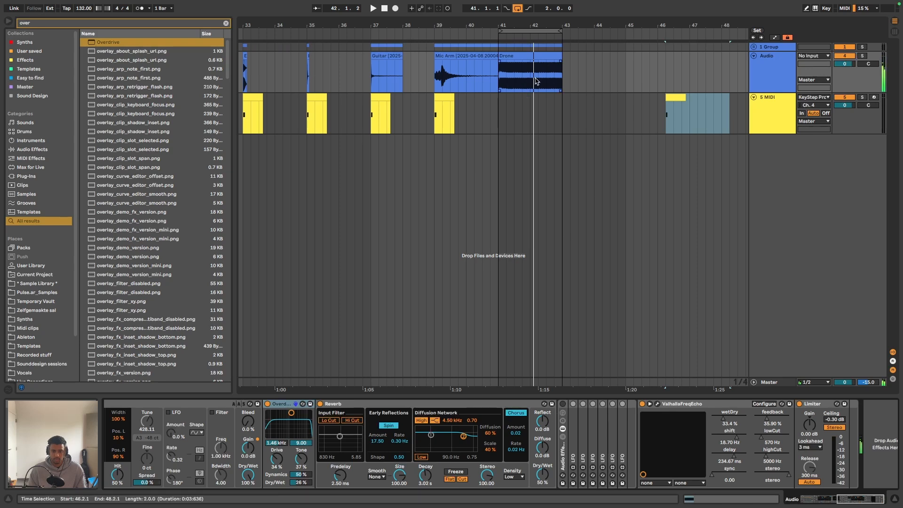
pyautogui.hscroll(-1, 536, 81)
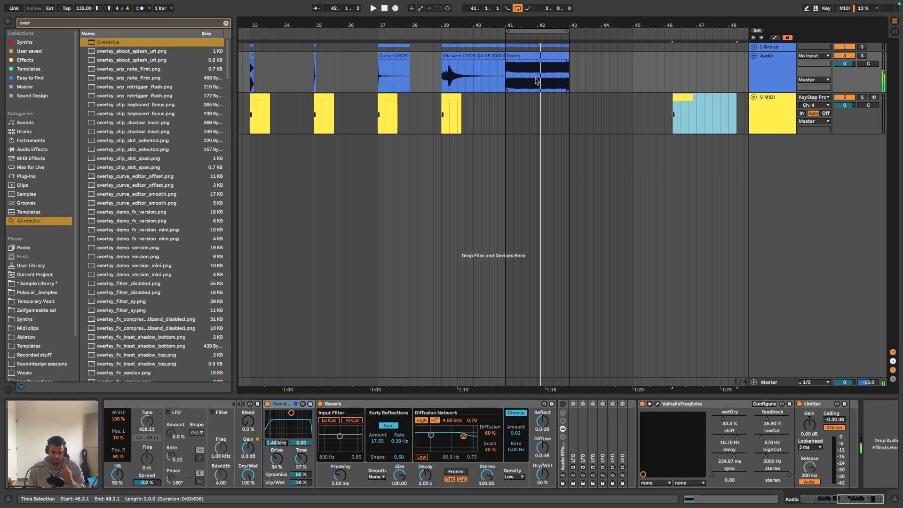
pyautogui.hscroll(-3, 536, 81)
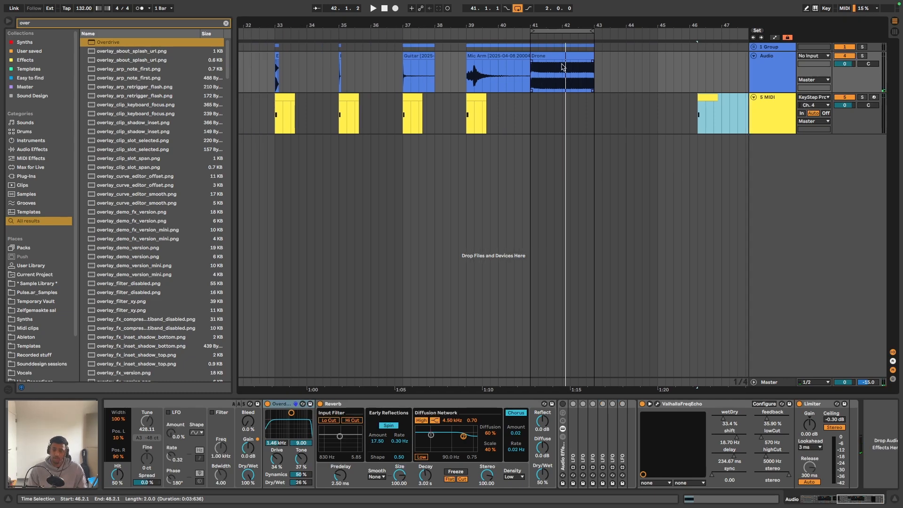
pyautogui.hscroll(-2, 562, 57)
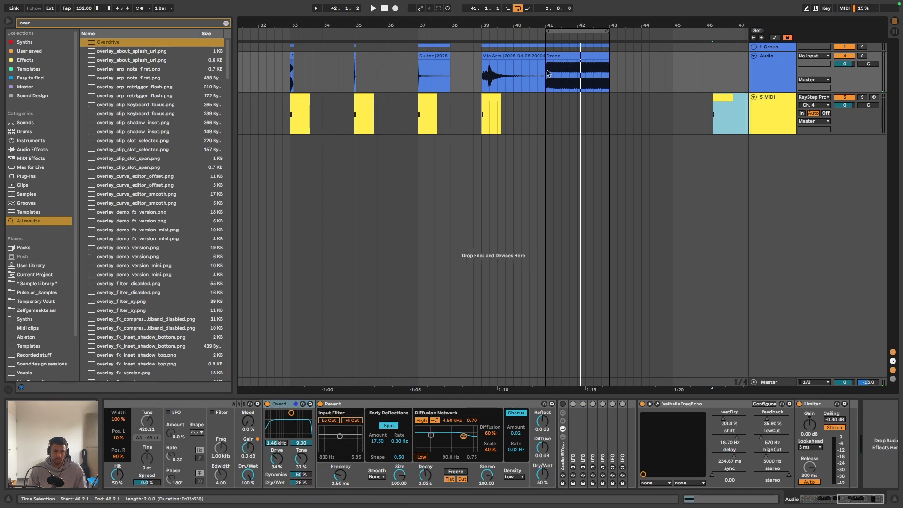
pyautogui.hscroll(-10, 566, 432)
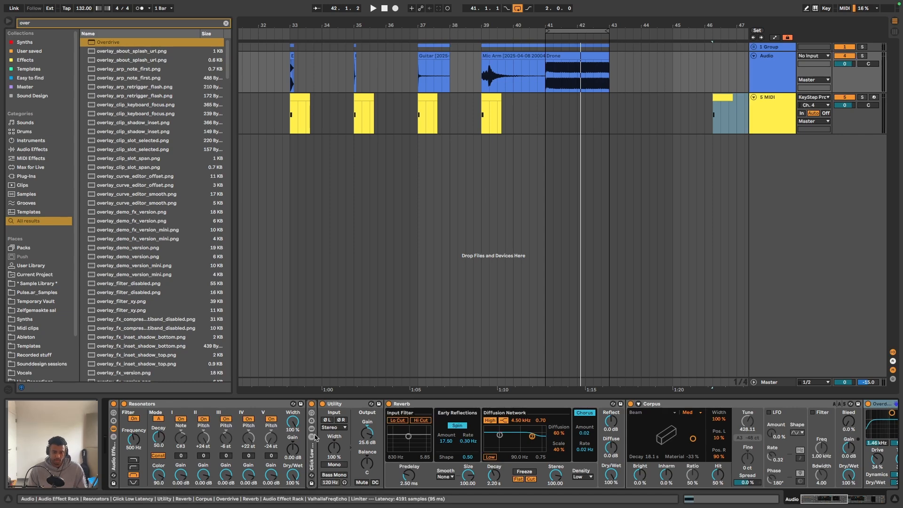
pyautogui.hscroll(5, 404, 410)
pyautogui.hscroll(7, 304, 438)
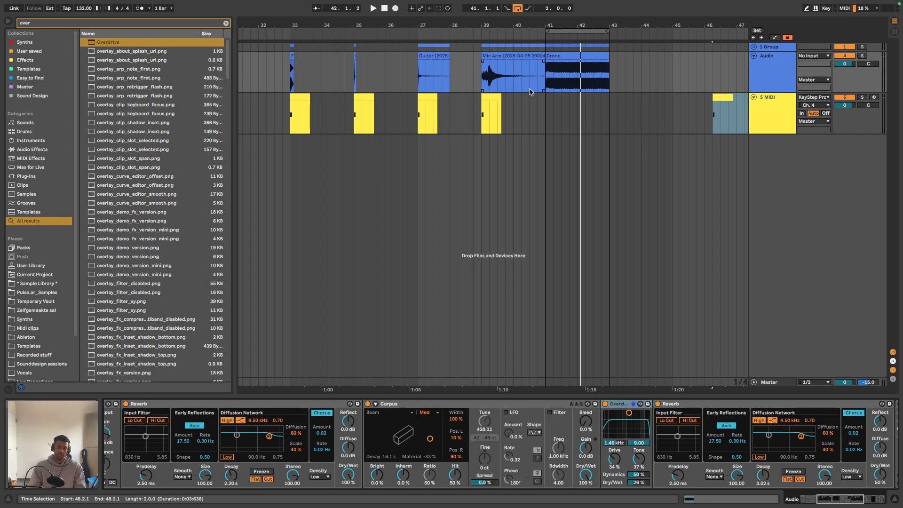
pyautogui.click(516, 51)
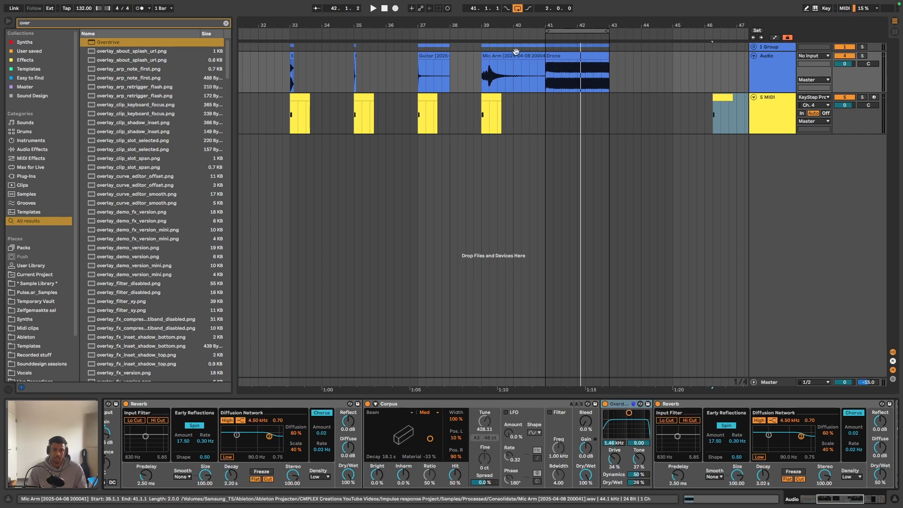